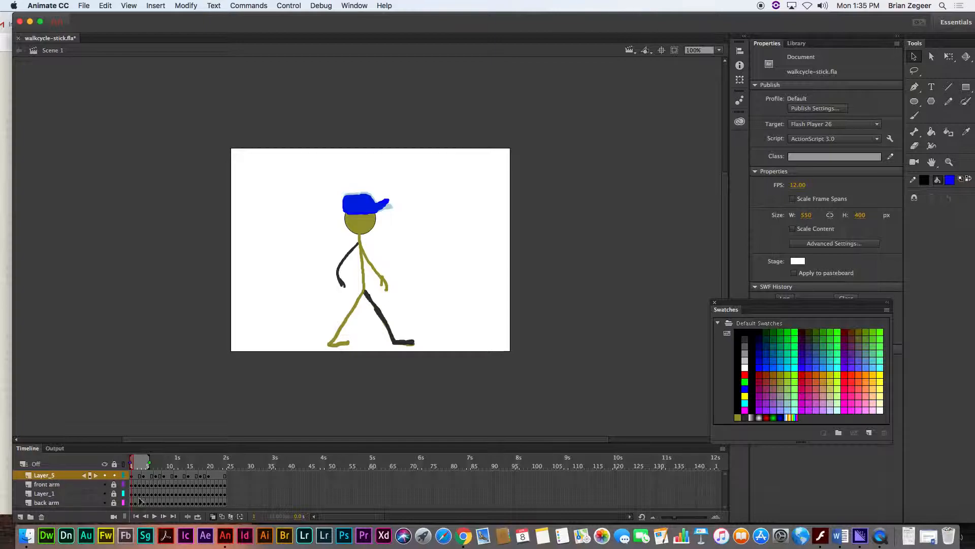
pyautogui.press('Return')
pyautogui.moveTo(156, 486); pyautogui.dragTo(220, 503)
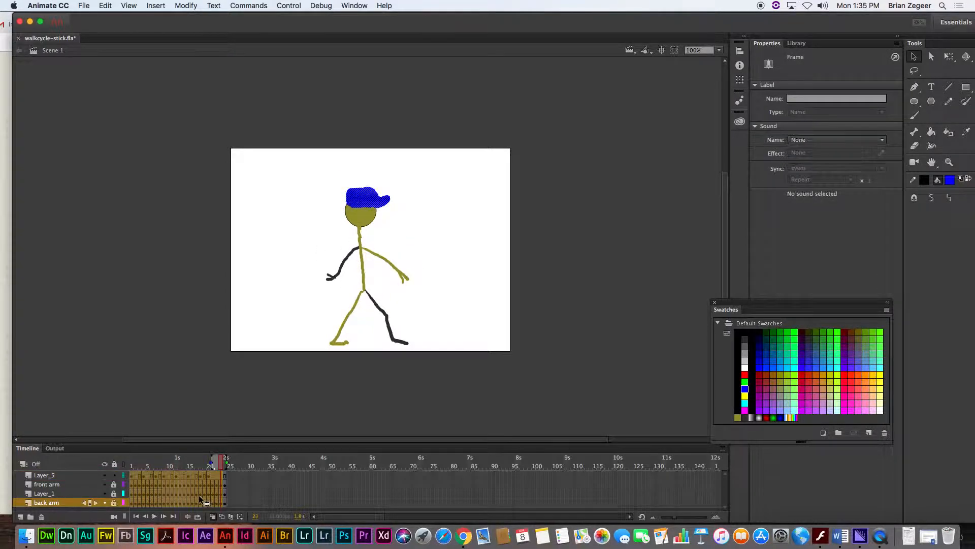
pyautogui.rightClick(198, 493)
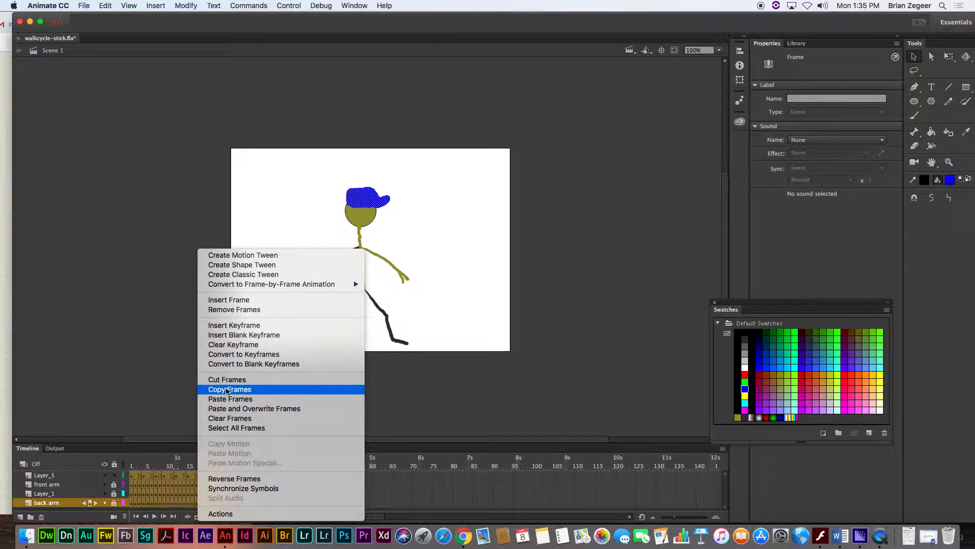
pyautogui.click(454, 497)
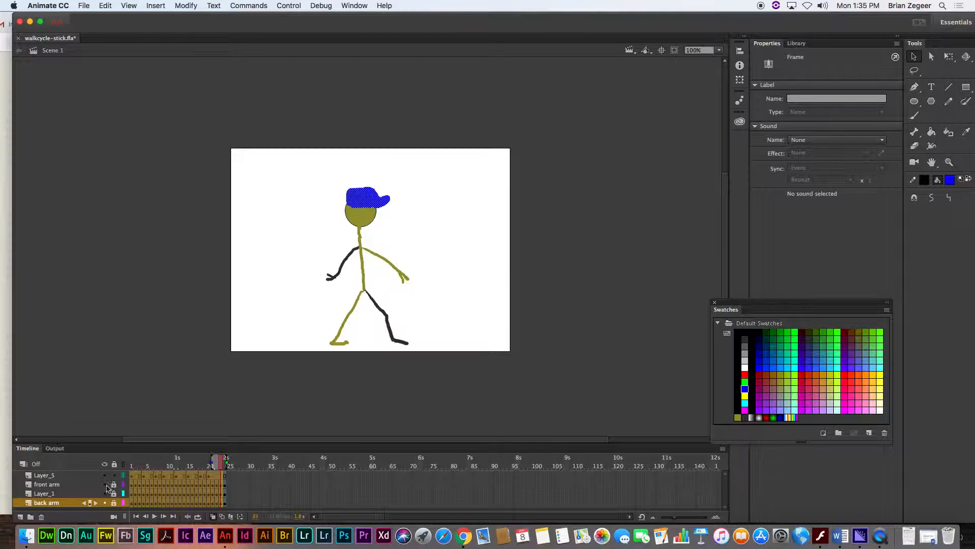
# Step: Copy all four walk animation layers, from Layer_5 down to back arm
pyautogui.click(45, 477)
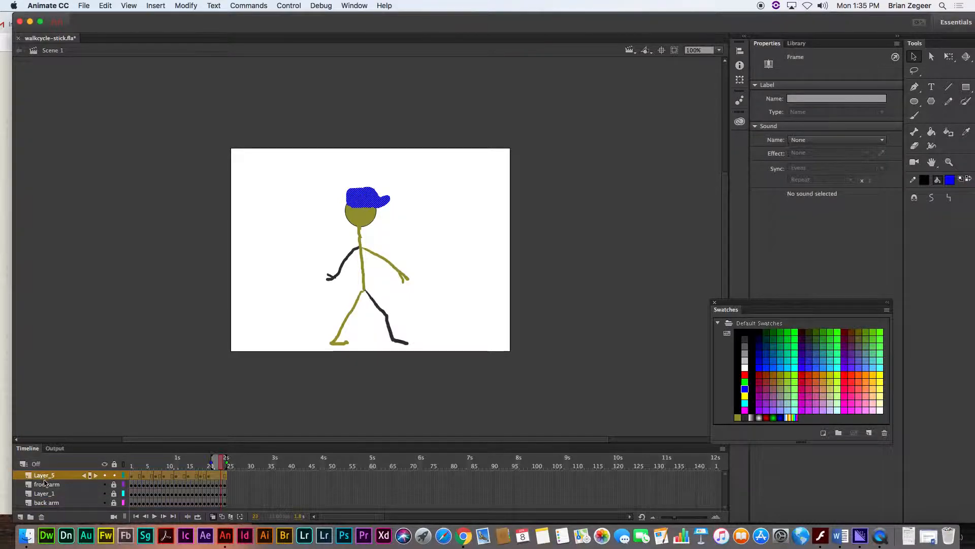
pyautogui.click(48, 504)
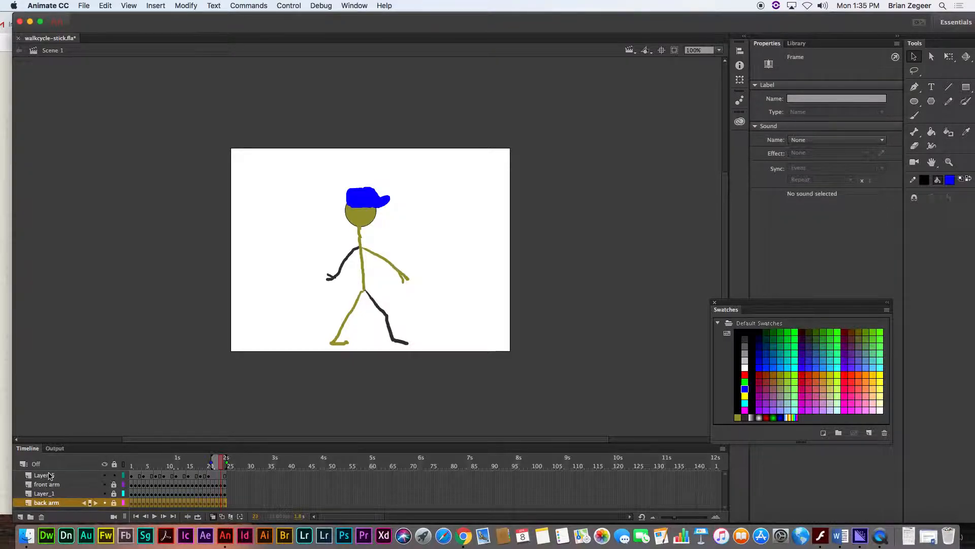
pyautogui.keyDown('shift'); pyautogui.click(50, 475); pyautogui.keyUp('shift')
pyautogui.rightClick(71, 497)
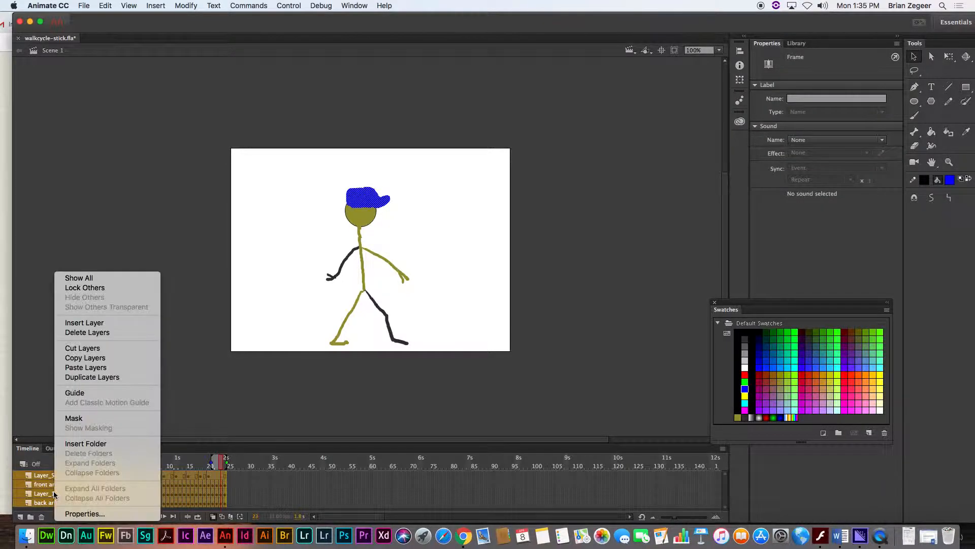
pyautogui.click(92, 359)
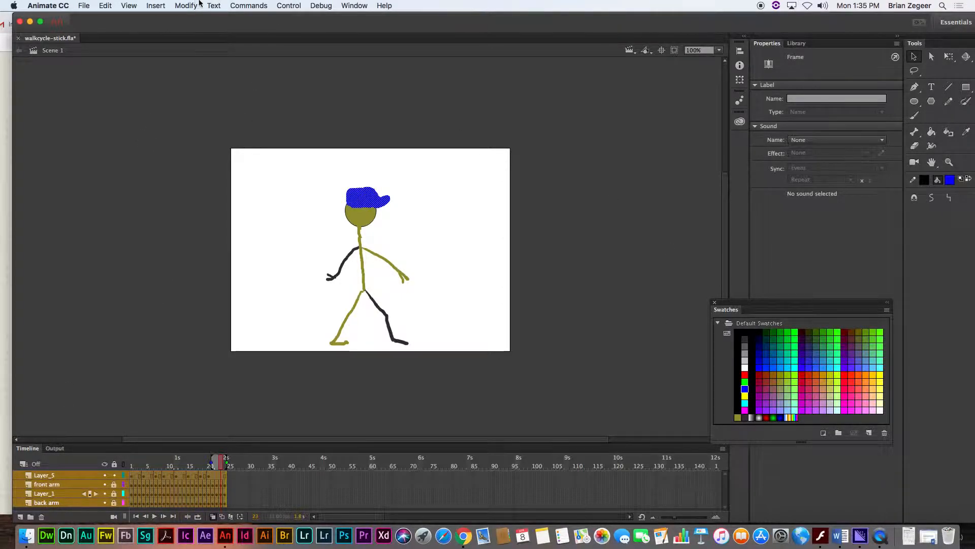
# Step: Create a new symbol named walkcycle with the type Graphic
pyautogui.click(187, 5)
pyautogui.moveTo(156, 6)
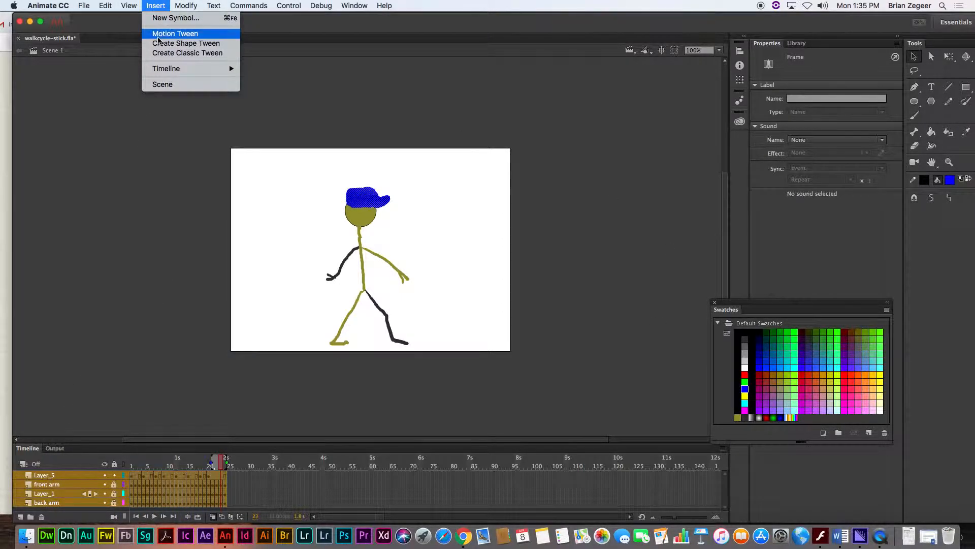
pyautogui.click(163, 20)
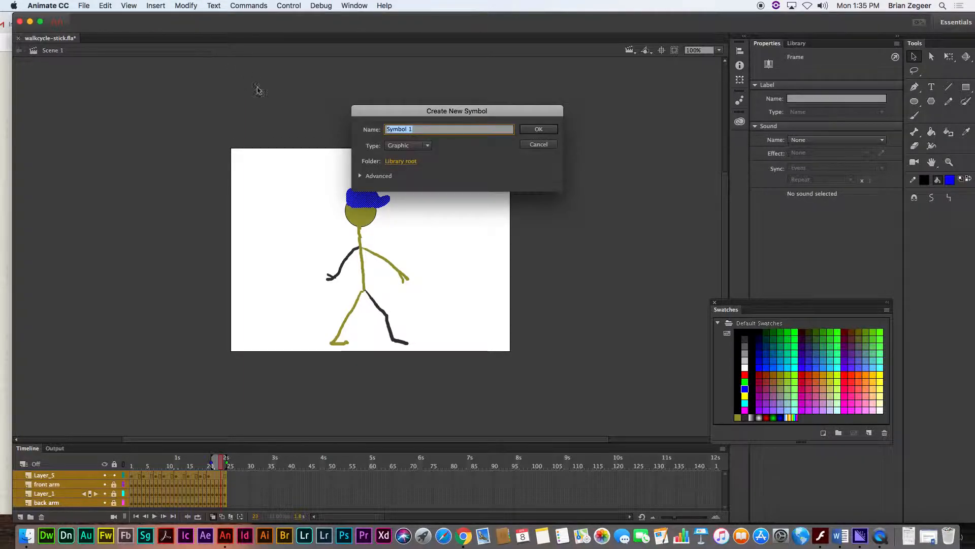
pyautogui.write('walkcycl')
pyautogui.click(427, 146)
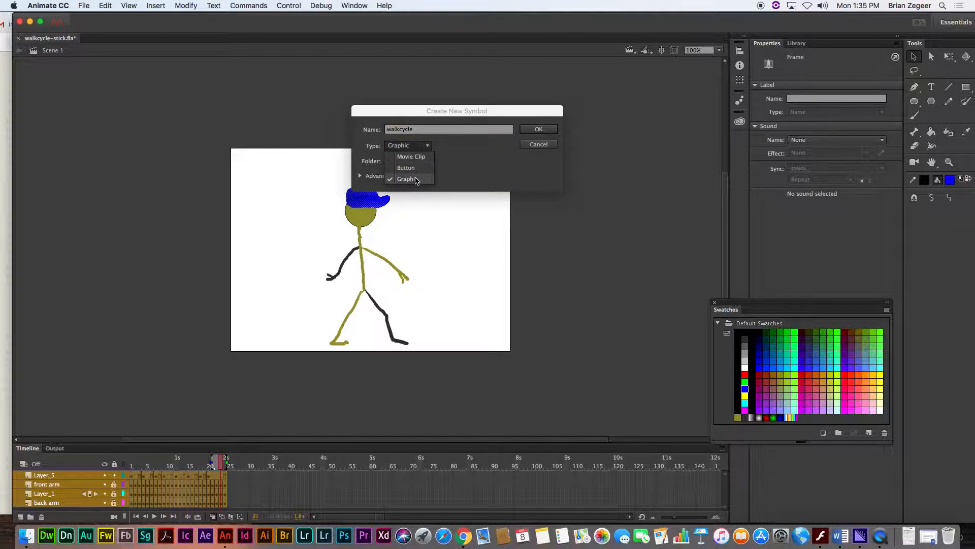
pyautogui.click(416, 179)
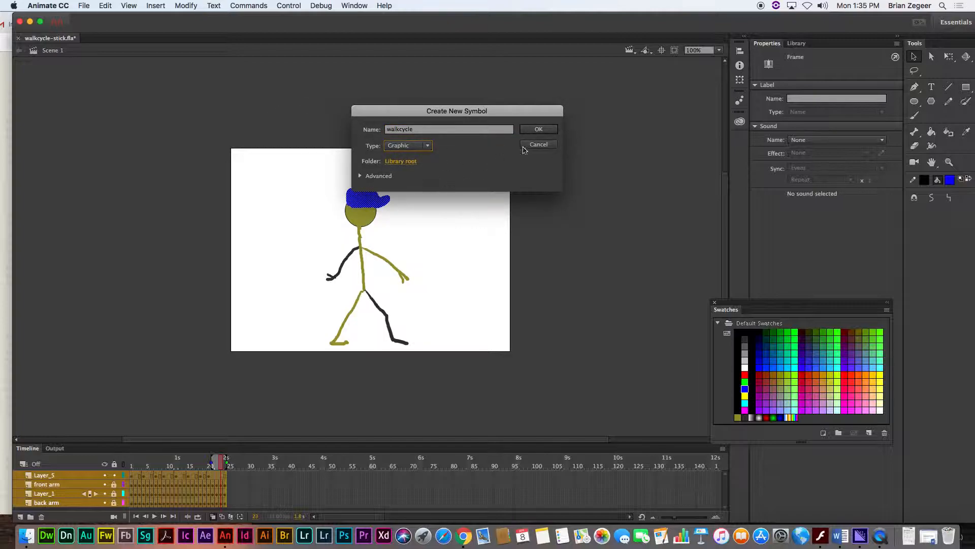
pyautogui.click(542, 131)
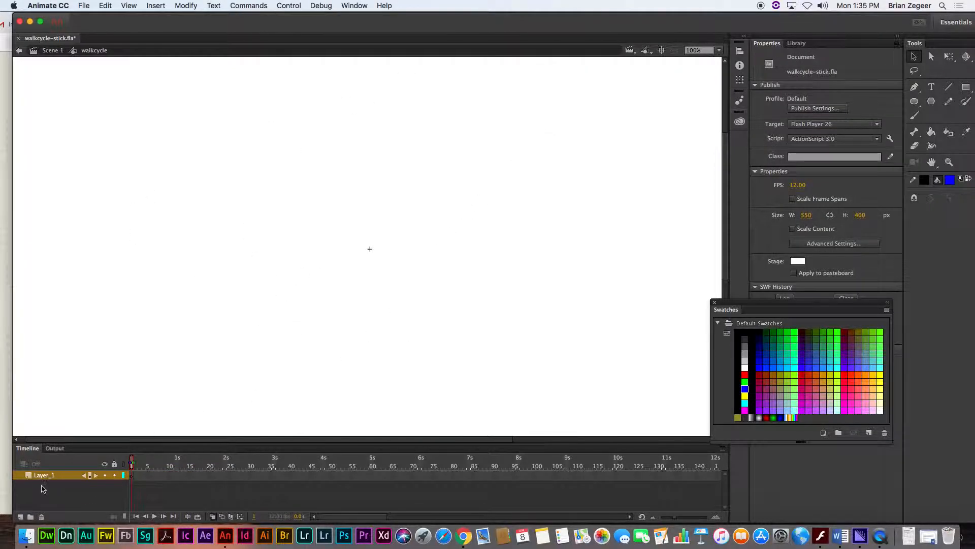
# Step: Paste the copied layers into the walkcycle symbol and scrub through its frames to check the animation
pyautogui.rightClick(52, 478)
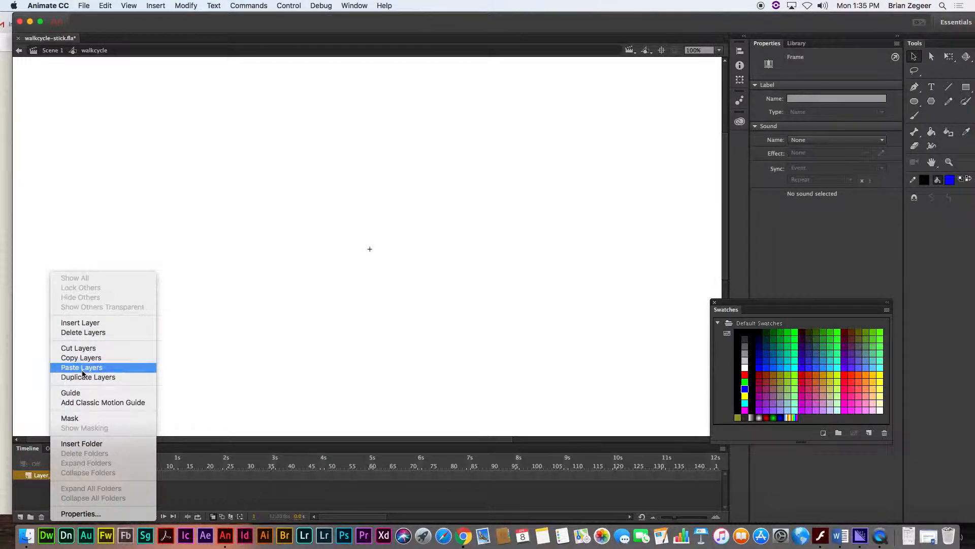
pyautogui.click(82, 367)
pyautogui.moveTo(158, 464)
pyautogui.mouseDown()
pyautogui.moveTo(147, 463)
pyautogui.moveTo(262, 463)
pyautogui.moveTo(172, 464)
pyautogui.mouseUp()
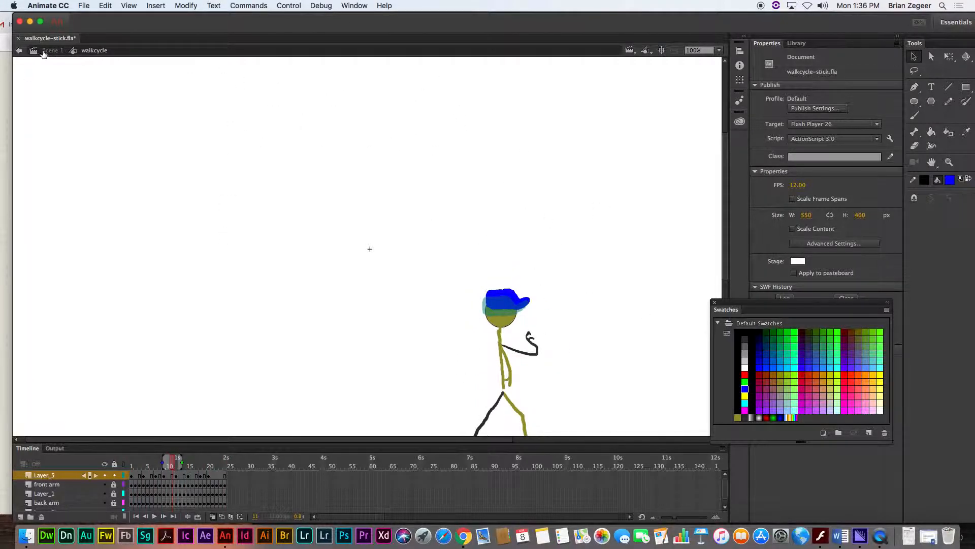
# Step: Return to Scene 1 and delete all four original animation layers from the main timeline
pyautogui.click(51, 52)
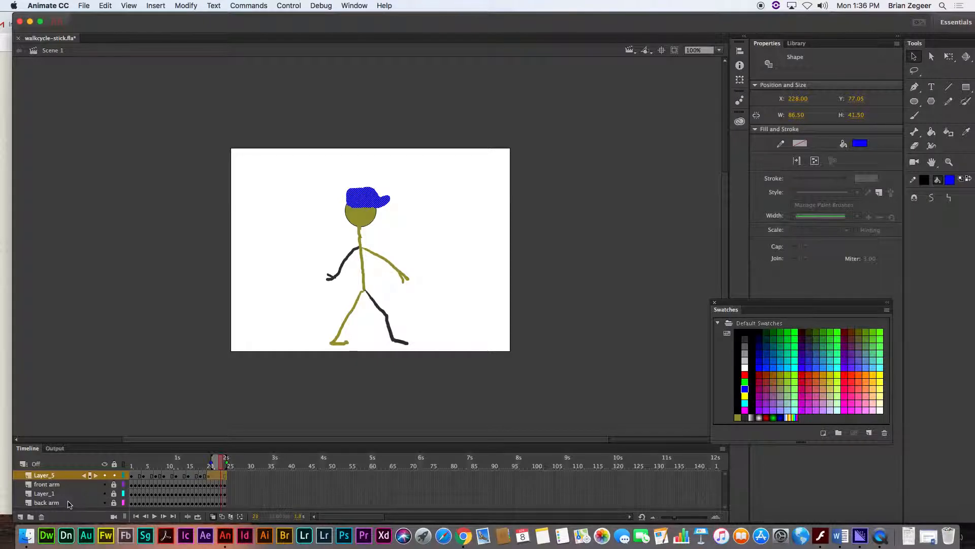
pyautogui.click(104, 475)
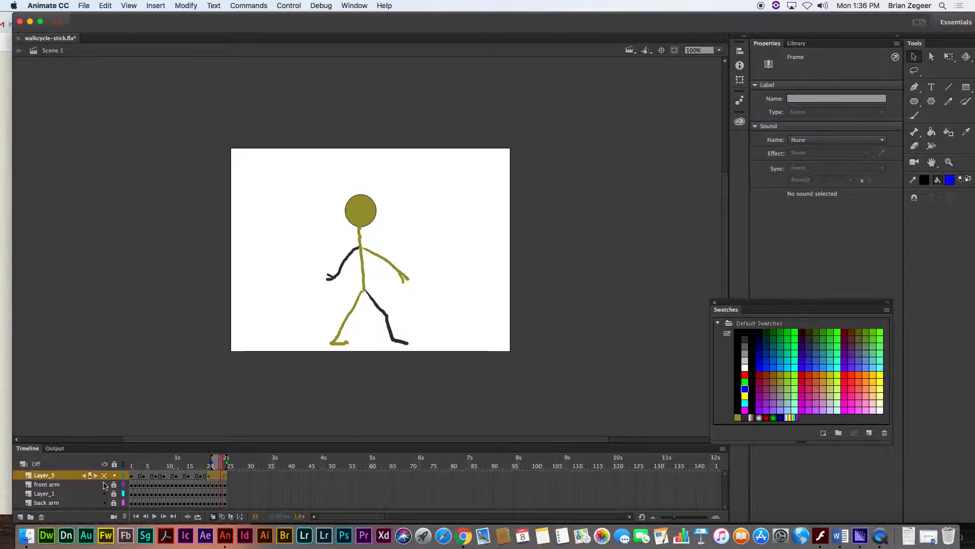
pyautogui.moveTo(104, 484); pyautogui.dragTo(104, 503)
pyautogui.keyDown('shift'); pyautogui.click(51, 502); pyautogui.keyUp('shift')
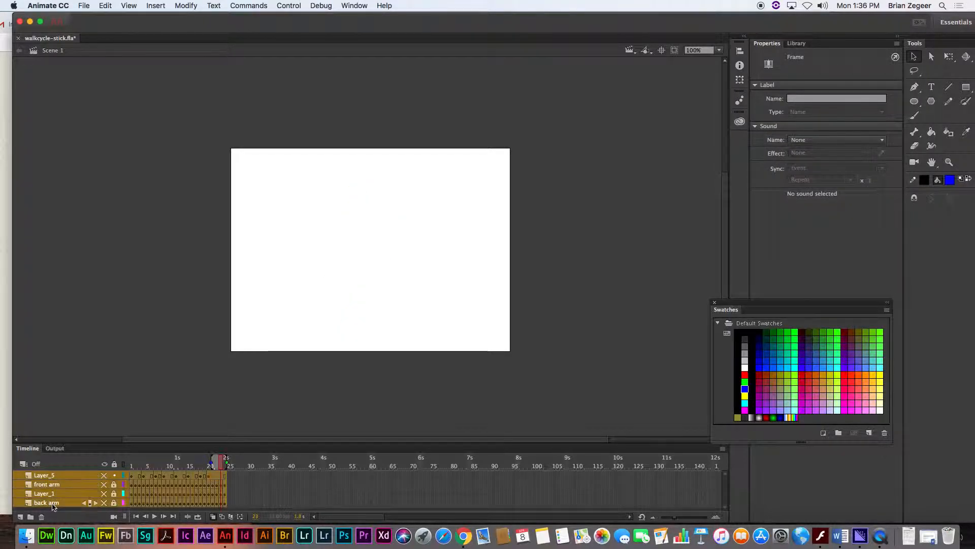
pyautogui.click(43, 517)
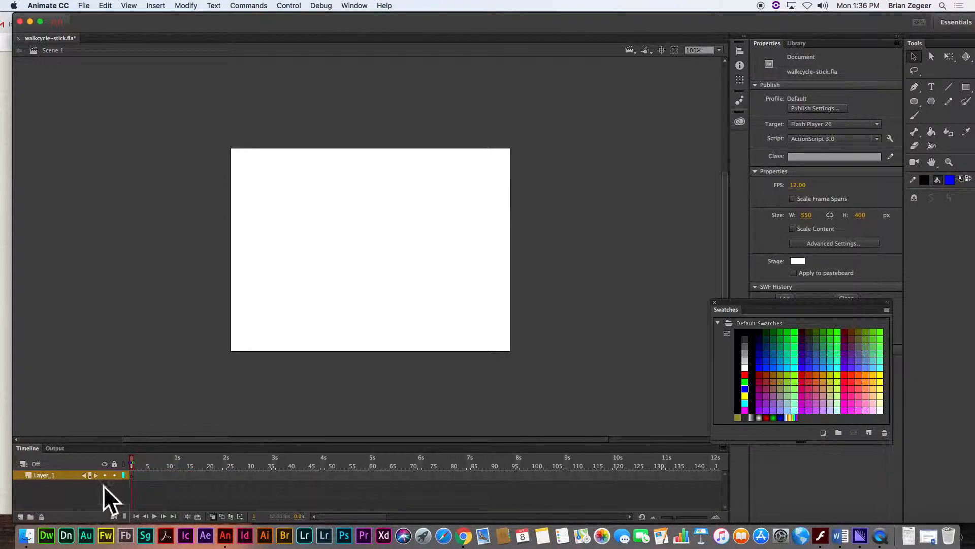
# Step: Show the document's library and rearrange the workspace by widening the tools area and repositioning the floating swatches
pyautogui.click(794, 45)
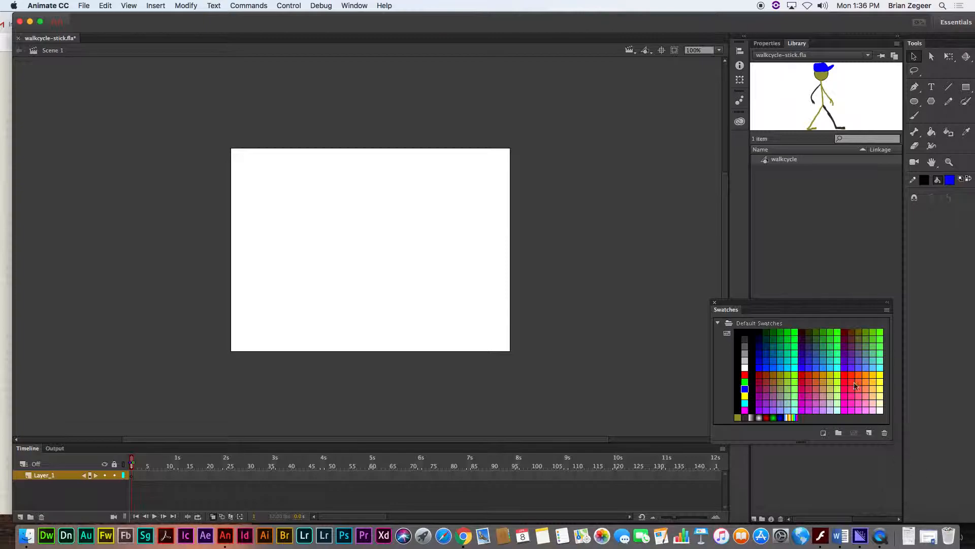
pyautogui.moveTo(845, 307); pyautogui.dragTo(842, 329)
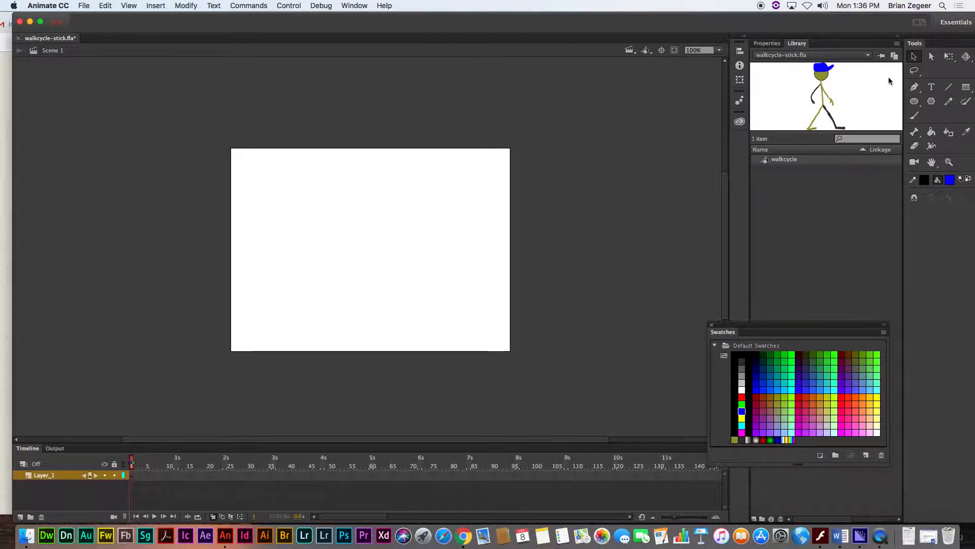
pyautogui.moveTo(903, 124); pyautogui.dragTo(874, 129)
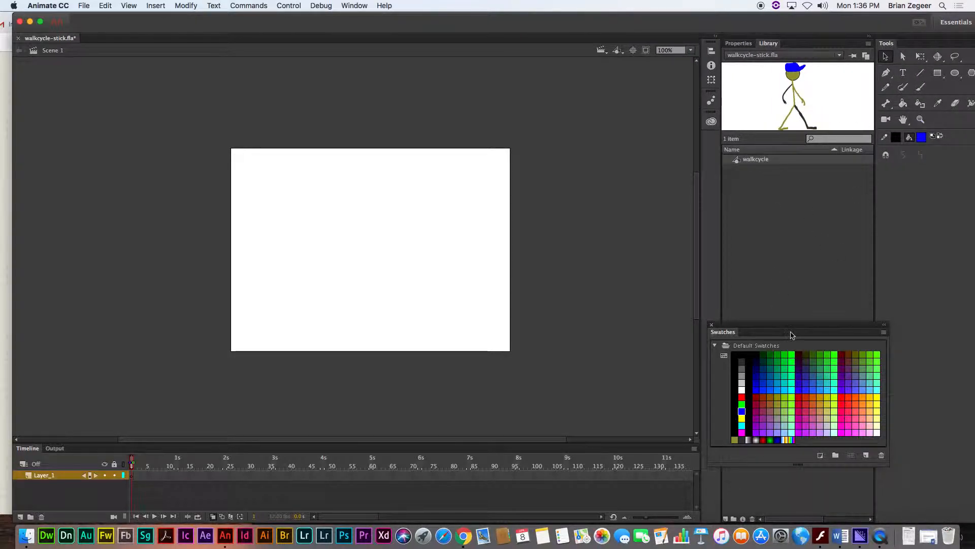
pyautogui.moveTo(795, 327); pyautogui.dragTo(821, 251)
pyautogui.moveTo(779, 131); pyautogui.dragTo(772, 168)
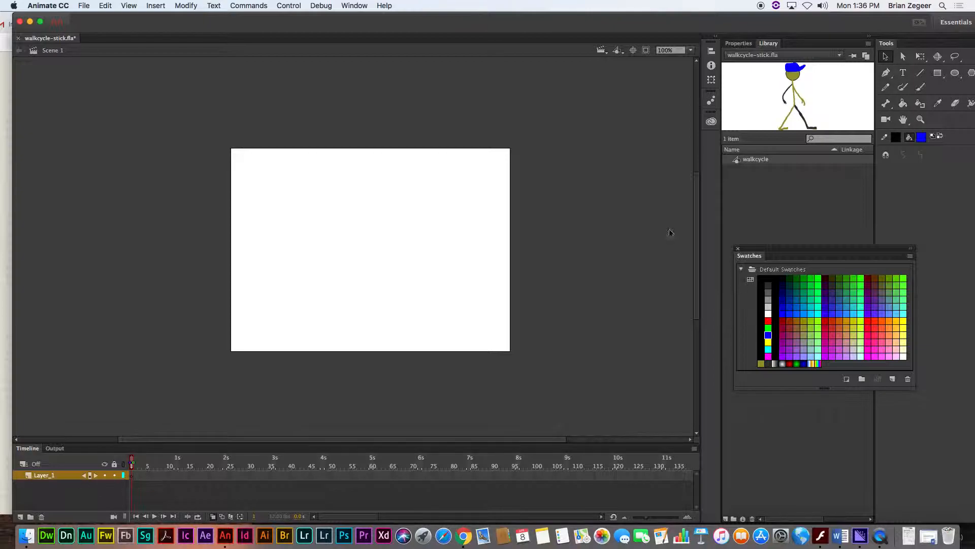
# Step: Place an instance of walkcycle on the left half of the stage, extend Layer_1 to about frame 120 and play it
pyautogui.moveTo(797, 92); pyautogui.dragTo(296, 225)
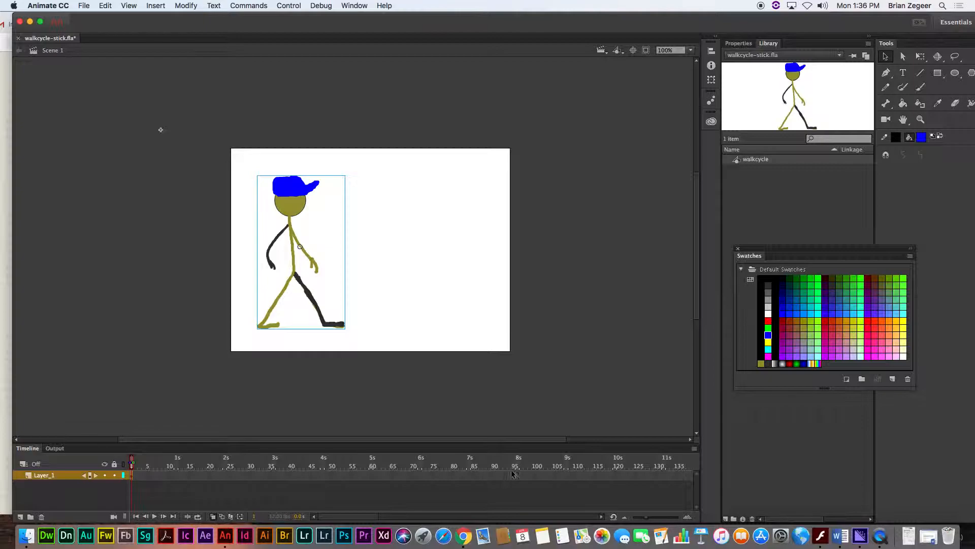
pyautogui.rightClick(621, 478)
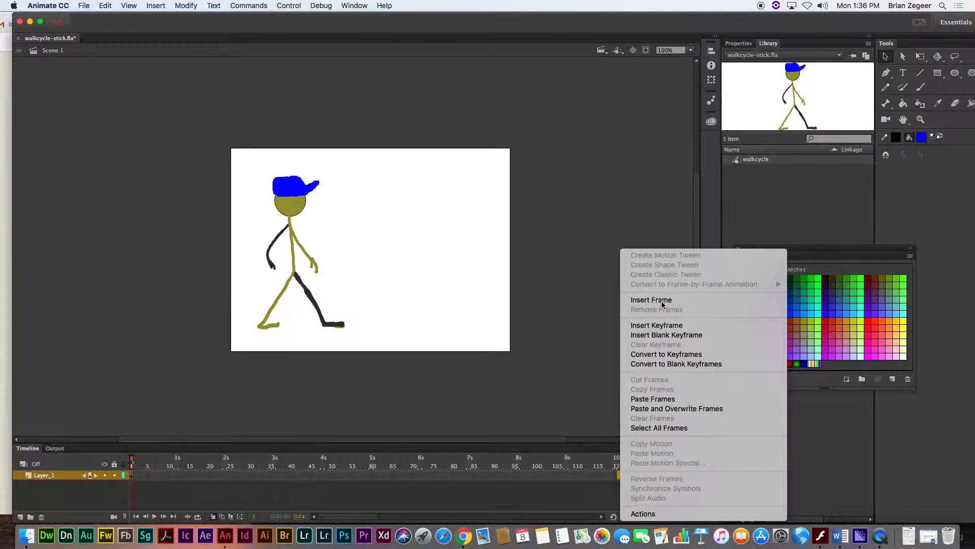
pyautogui.click(681, 301)
pyautogui.moveTo(149, 462); pyautogui.dragTo(108, 459)
pyautogui.press('Return')
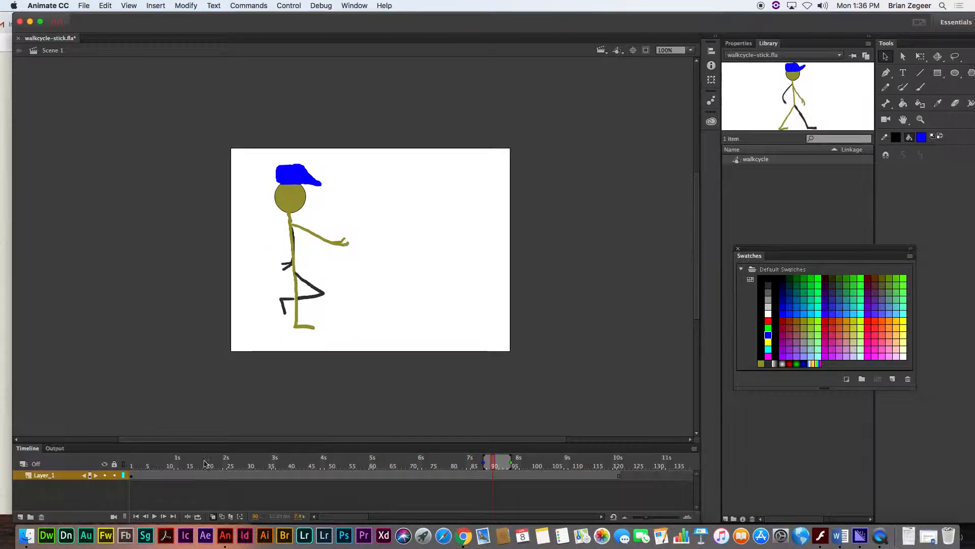
# Step: Open the walkcycle instance to inspect its nested layers, return to Scene 1 and scrub the main timeline
pyautogui.doubleClick(290, 210)
pyautogui.moveTo(155, 466)
pyautogui.mouseDown()
pyautogui.moveTo(183, 467)
pyautogui.moveTo(156, 467)
pyautogui.mouseUp()
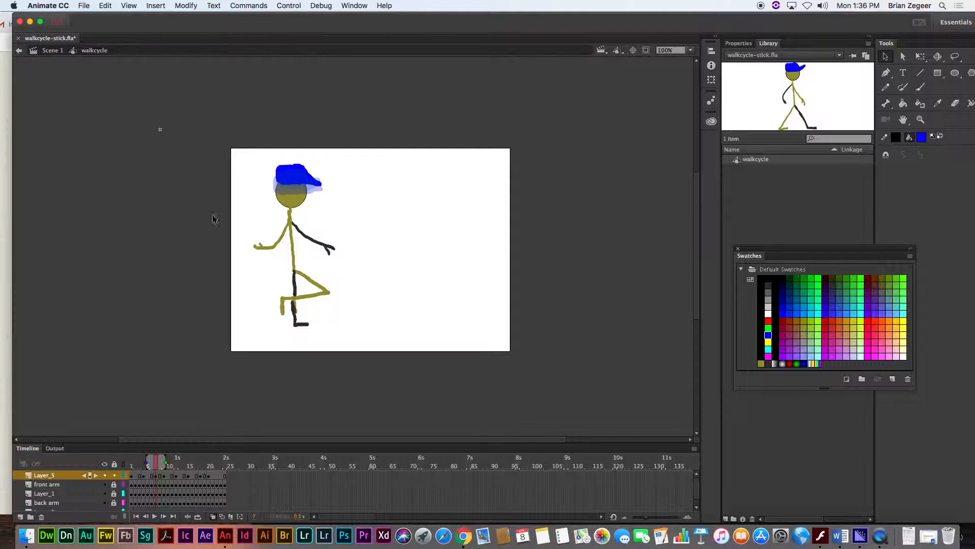
pyautogui.doubleClick(111, 261)
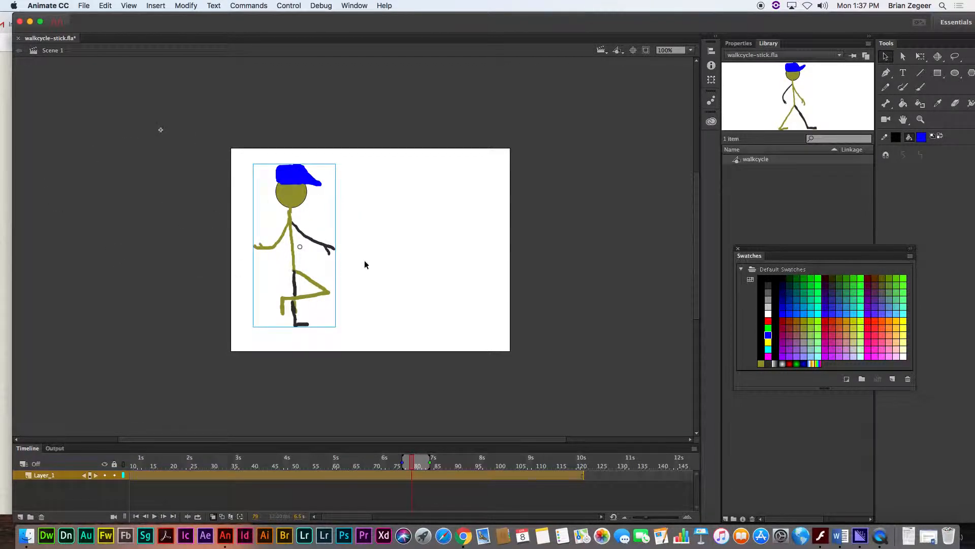
pyautogui.moveTo(191, 467)
pyautogui.mouseDown()
pyautogui.moveTo(277, 466)
pyautogui.moveTo(121, 453)
pyautogui.moveTo(198, 466)
pyautogui.mouseUp()
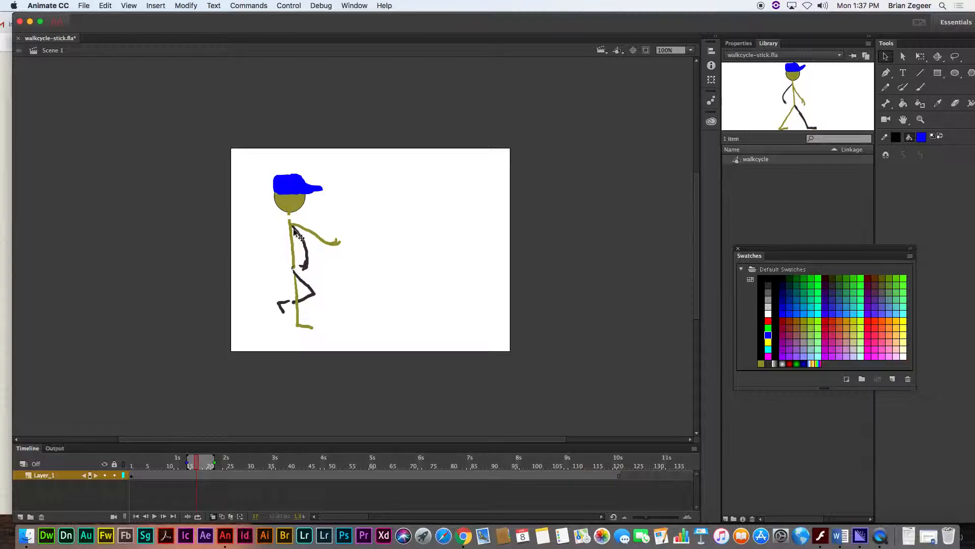
# Step: Scale down the walkcycle instance with Free Transform and place it in the lower left of the stage
pyautogui.moveTo(291, 197); pyautogui.dragTo(357, 198)
pyautogui.press('q')
pyautogui.moveTo(407, 173); pyautogui.dragTo(279, 242)
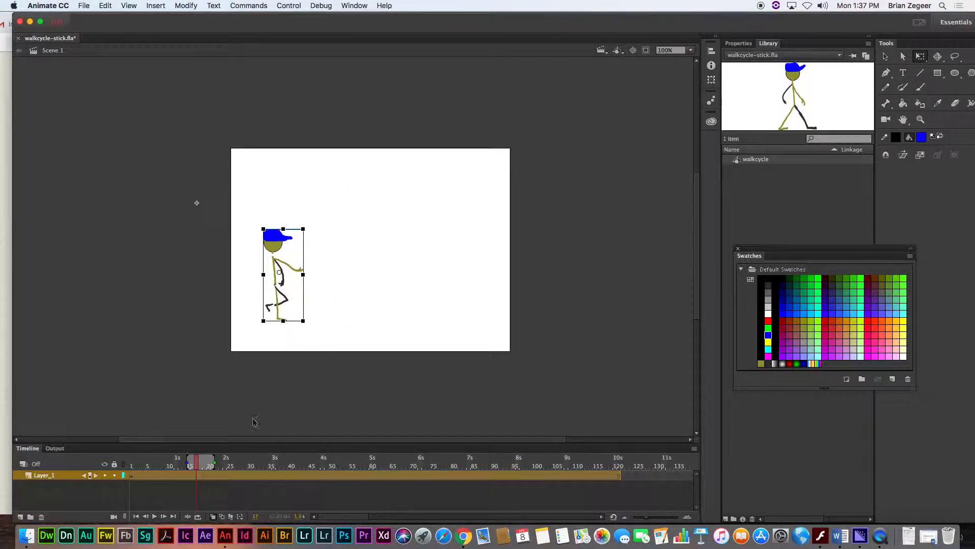
# Step: Create a motion tween on the walkcycle instance and move the figure to the right side of the stage at frame 120
pyautogui.rightClick(272, 260)
pyautogui.click(305, 179)
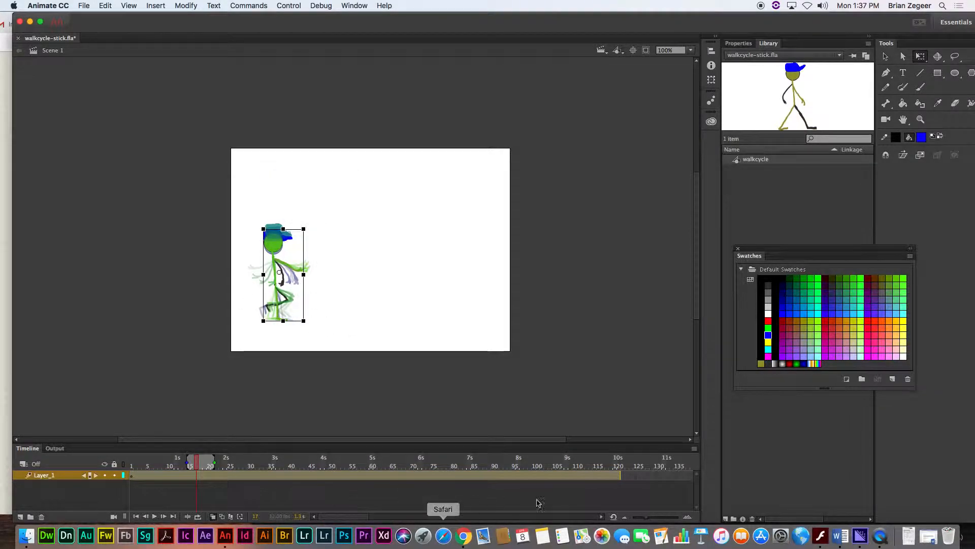
pyautogui.click(616, 466)
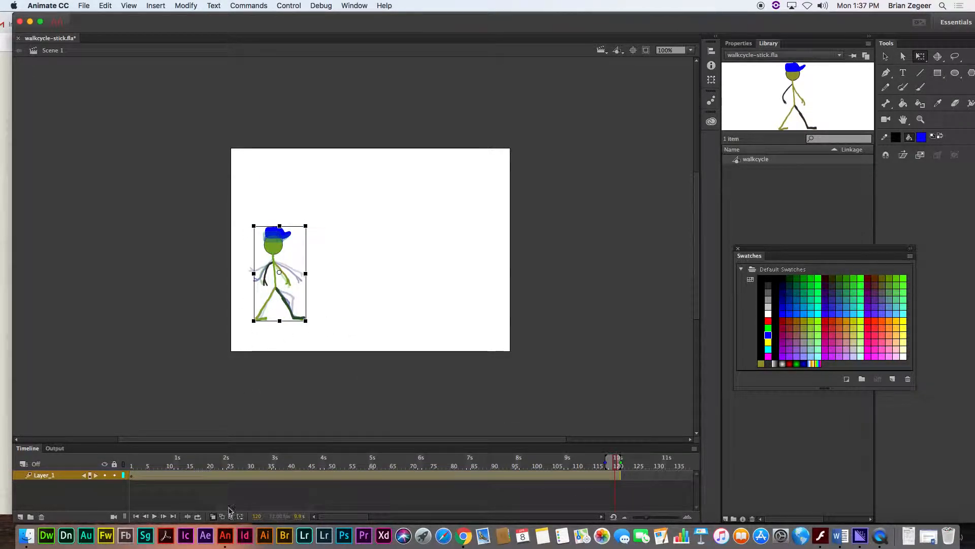
pyautogui.moveTo(273, 259); pyautogui.dragTo(432, 262)
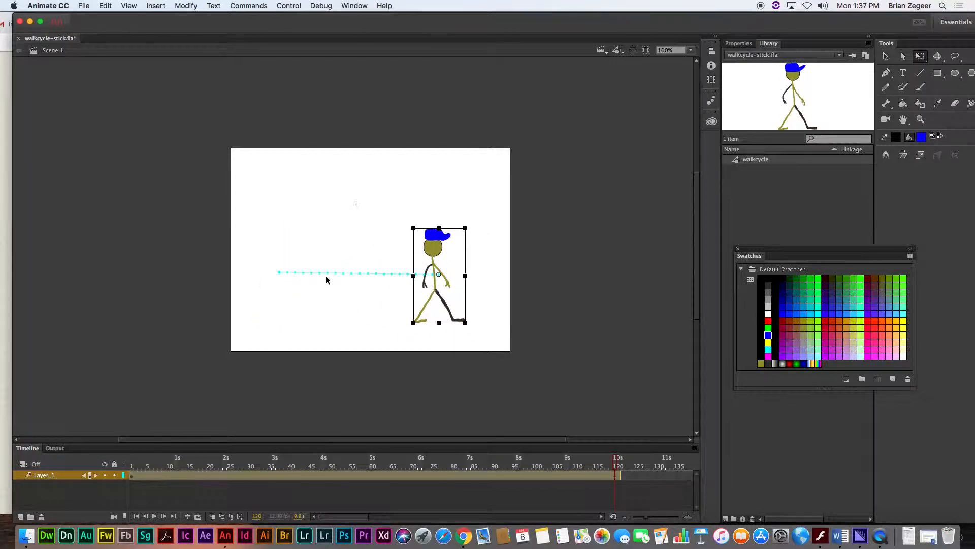
# Step: Bend the middle of the figure's straight motion path upward into an arc
pyautogui.moveTo(351, 275); pyautogui.dragTo(351, 239)
pyautogui.press('v')
pyautogui.click(356, 257)
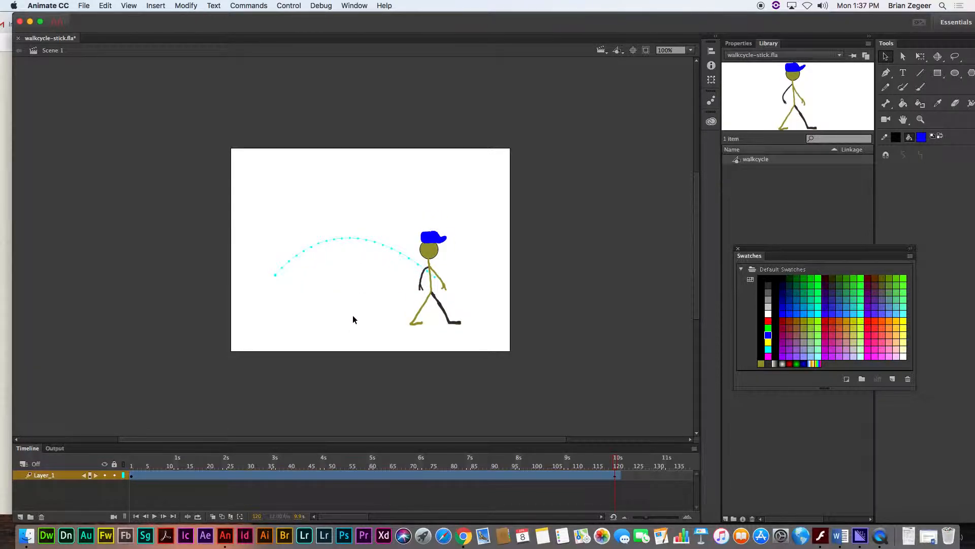
# Step: Enlarge the walkcycle figure proportionally at frame 120 with Free Transform
pyautogui.click(439, 264)
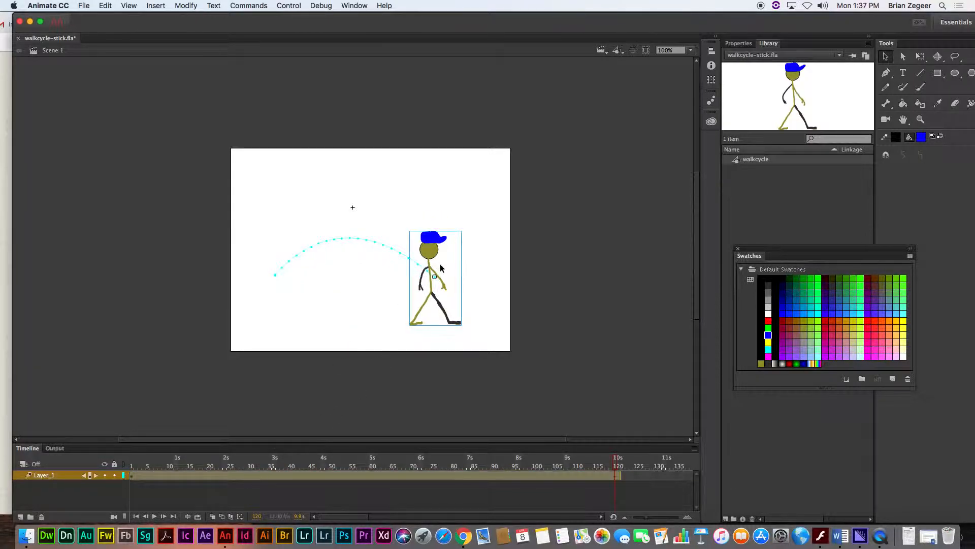
pyautogui.press('q')
pyautogui.moveTo(461, 229); pyautogui.dragTo(495, 192)
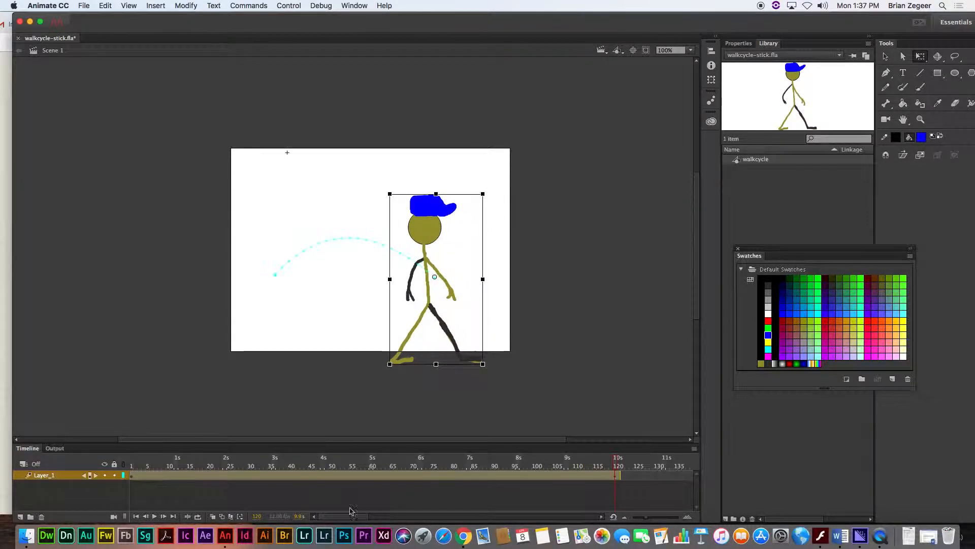
# Step: Play the motion tween from frame 1 to preview the figure's curved, growing walk, finishing at the end of the span
pyautogui.moveTo(259, 466); pyautogui.dragTo(132, 457)
pyautogui.press('l')
pyautogui.press('Return')
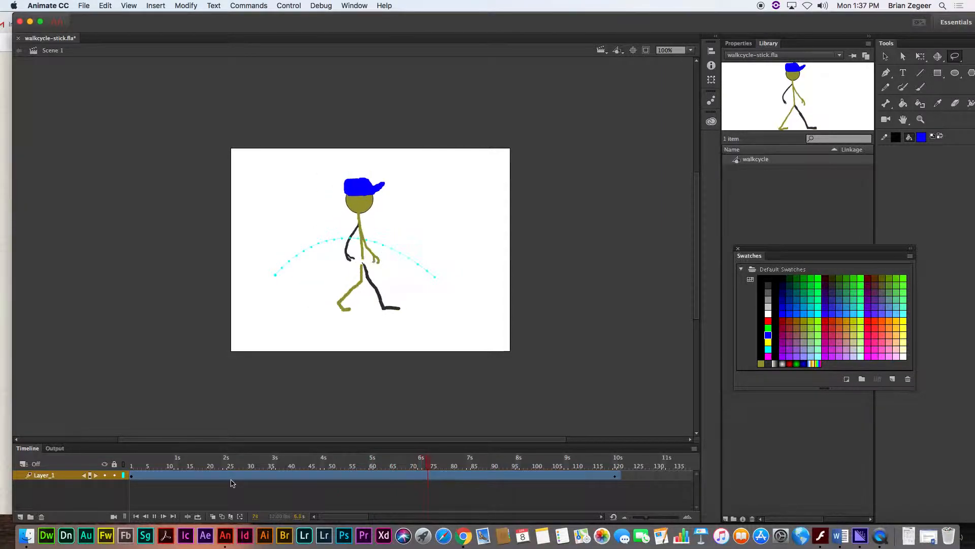
pyautogui.press('Return')
pyautogui.click(620, 466)
pyautogui.moveTo(619, 465); pyautogui.dragTo(614, 466)
pyautogui.click(392, 256)
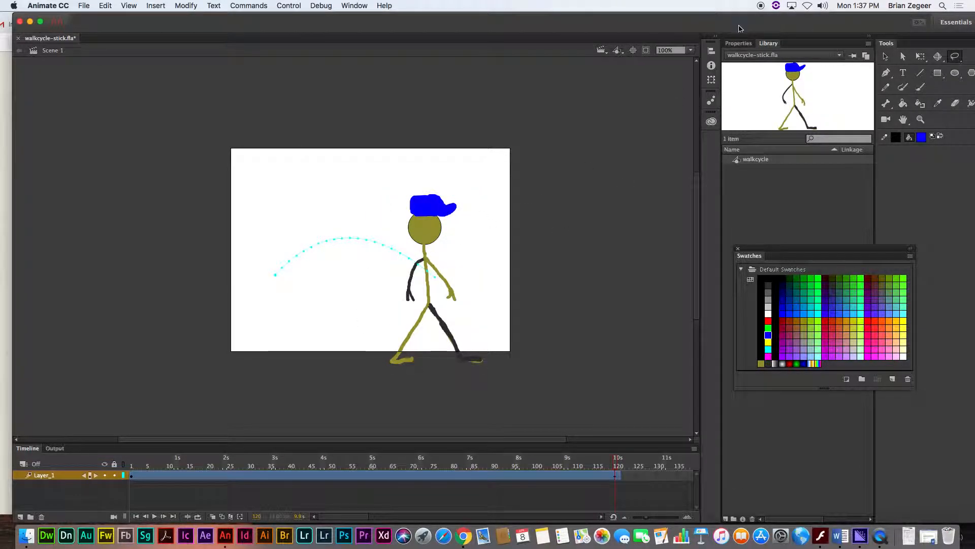
# Step: Show the walkcycle instance's properties with the Swatches panel moved aside and apply the Brightness color effect at frame 120
pyautogui.click(741, 43)
pyautogui.moveTo(769, 254); pyautogui.dragTo(852, 367)
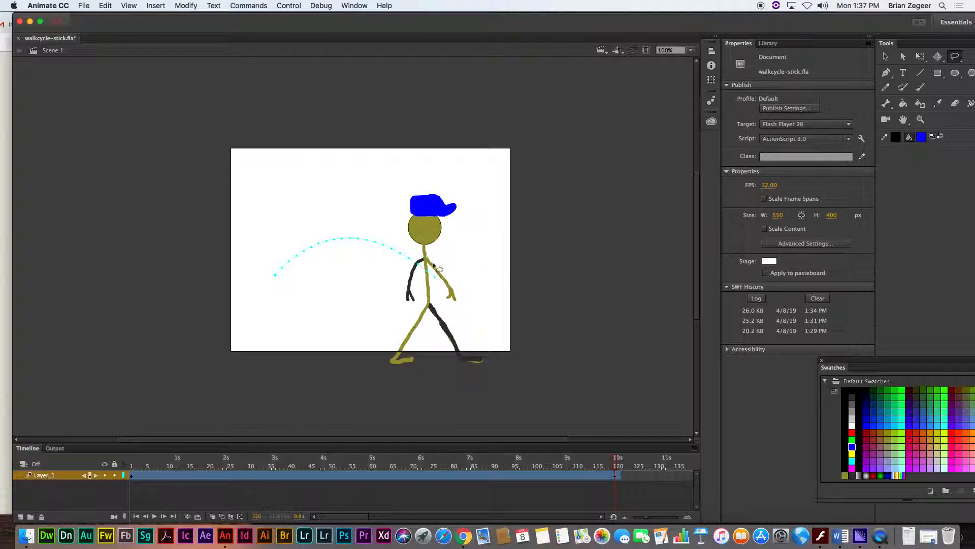
pyautogui.press('v')
pyautogui.click(436, 239)
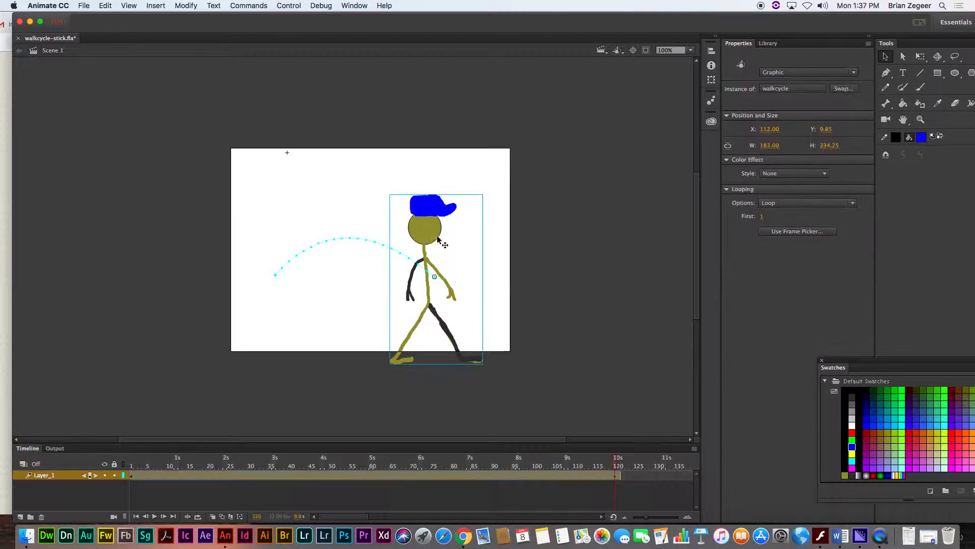
pyautogui.click(780, 174)
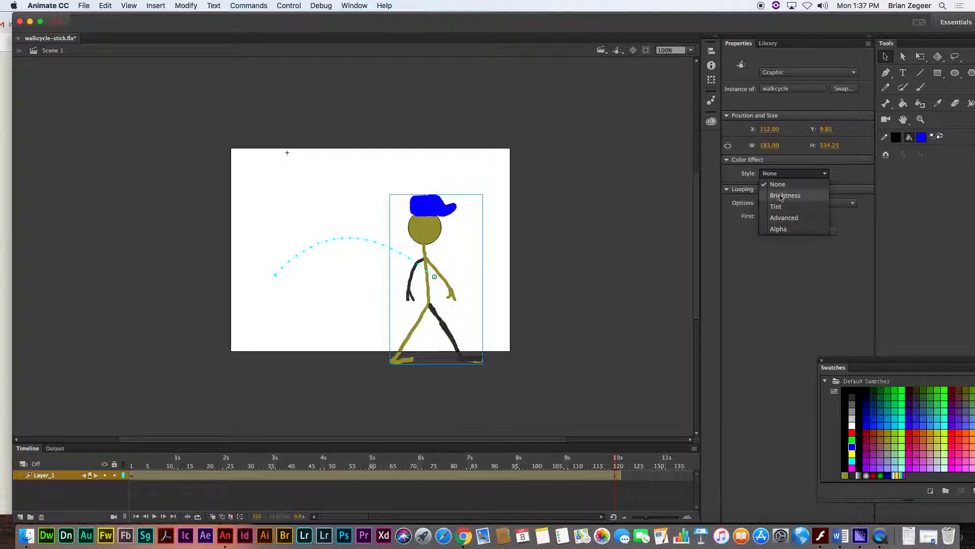
pyautogui.click(782, 195)
# Step: Darken the walkcycle instance to -58% brightness at frame 1 and lighten it at frame 120
pyautogui.click(134, 465)
pyautogui.click(134, 475)
pyautogui.click(133, 464)
pyautogui.click(131, 474)
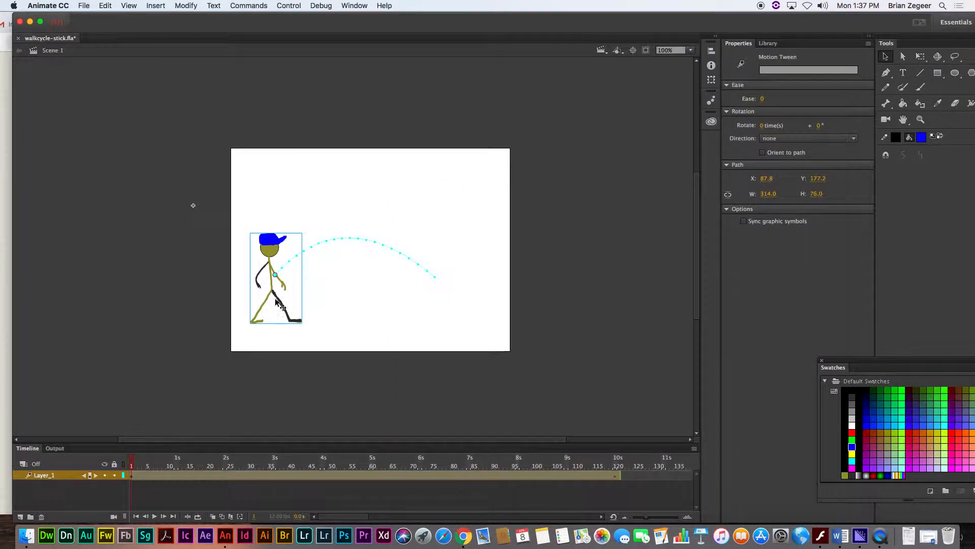
pyautogui.click(273, 251)
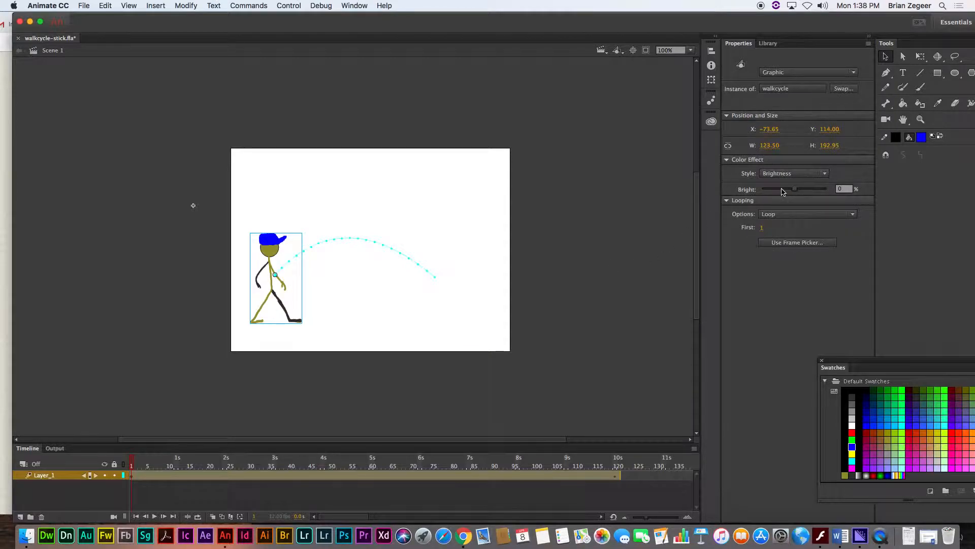
pyautogui.moveTo(782, 191); pyautogui.dragTo(778, 198)
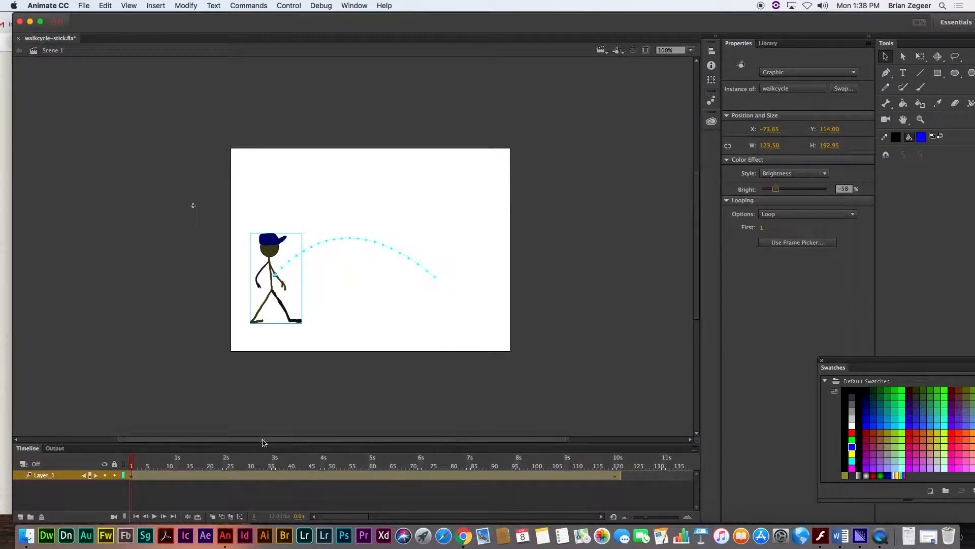
# Step: Play the tween and scrub through the timeline to review the figure's brightness change
pyautogui.press('Return')
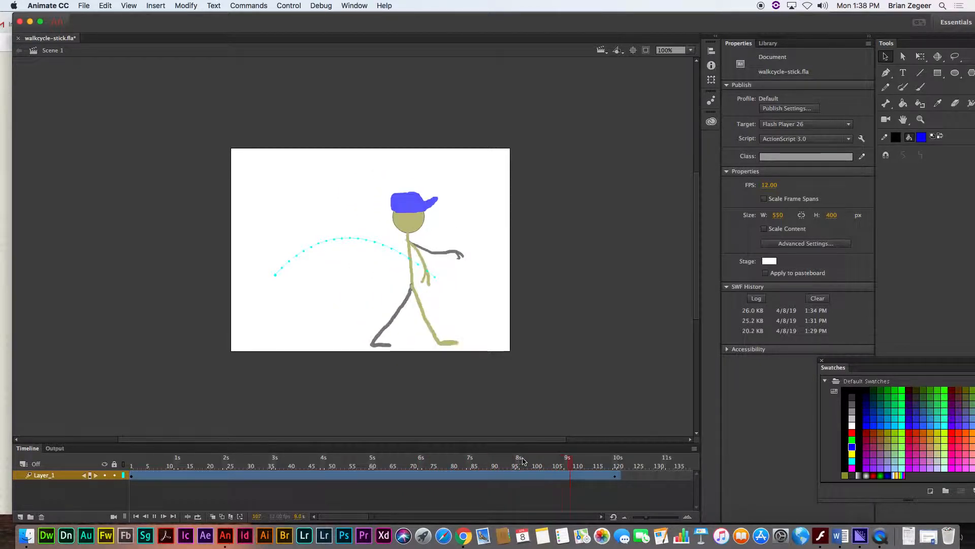
pyautogui.press('Return')
pyautogui.moveTo(232, 460); pyautogui.dragTo(395, 464)
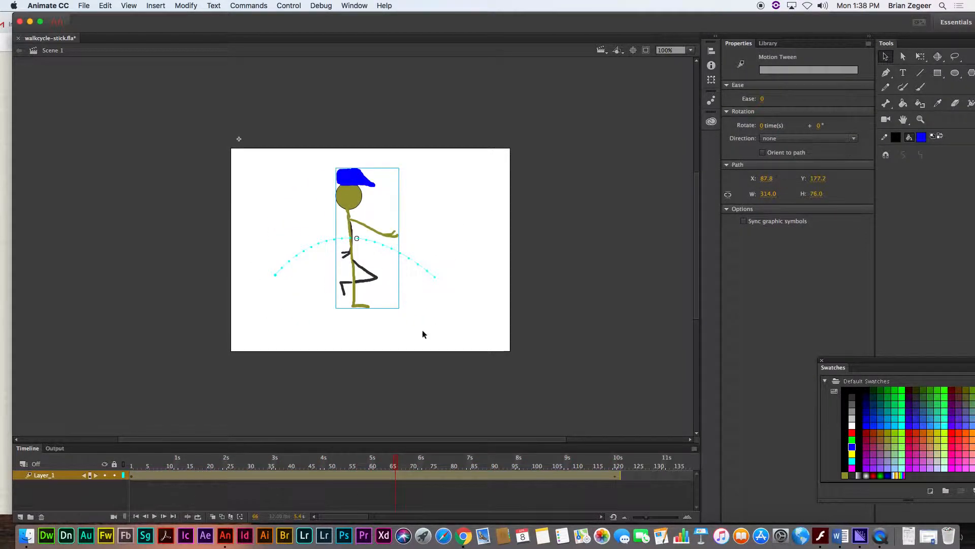
# Step: Dismiss the interrupted server connection alert and remove the motion tween from Layer_1
pyautogui.rightClick(162, 477)
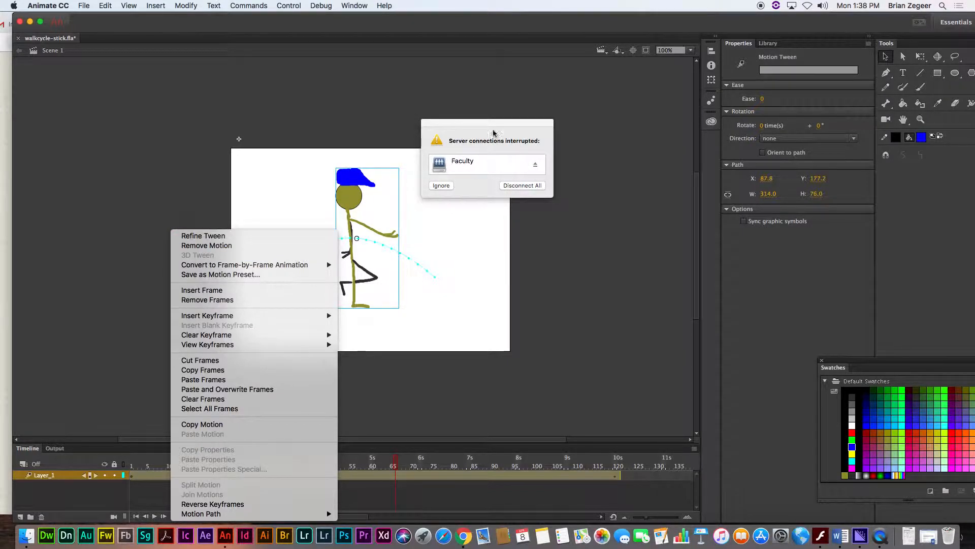
pyautogui.click(441, 186)
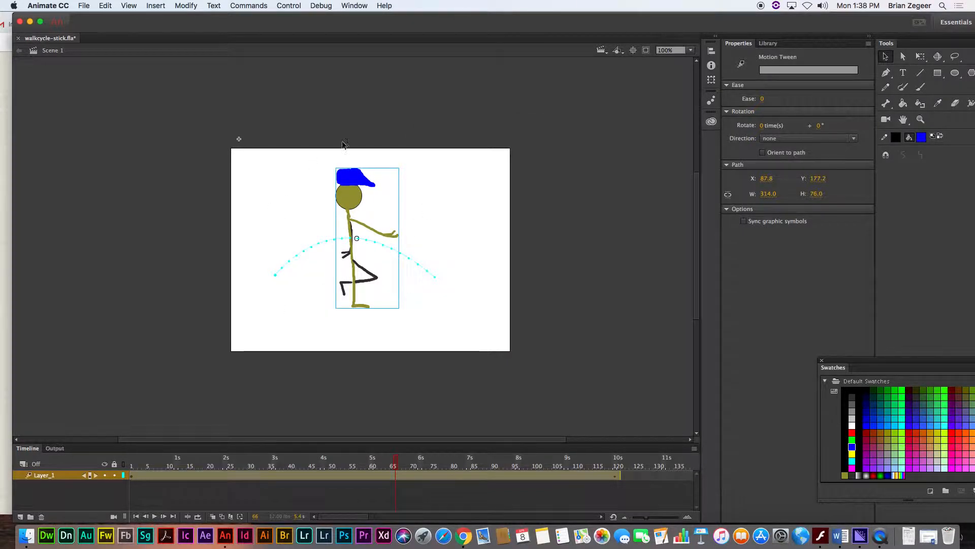
pyautogui.rightClick(194, 473)
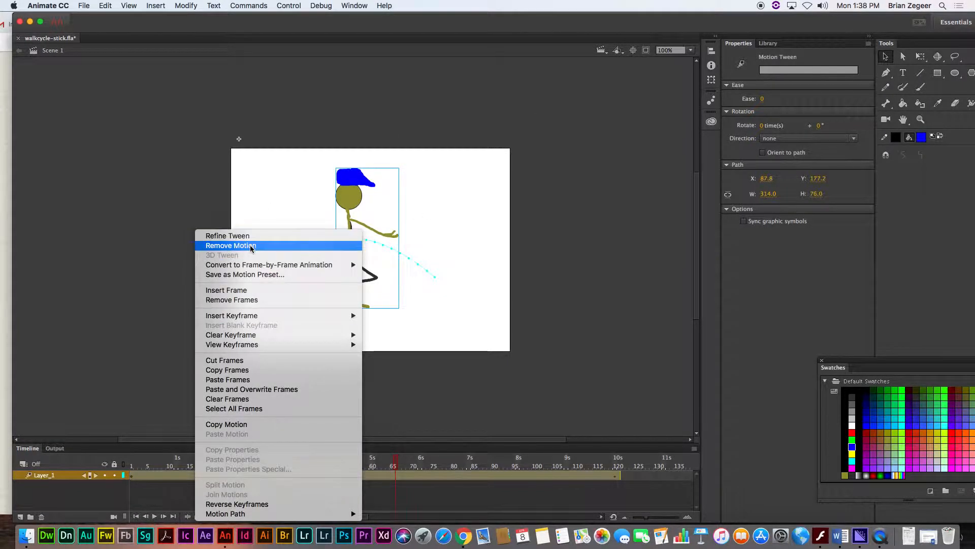
pyautogui.click(252, 246)
# Step: Move the walkcycle figure to the middle of the stage and set its color effect style to None
pyautogui.moveTo(273, 255); pyautogui.dragTo(362, 253)
pyautogui.click(796, 175)
pyautogui.click(796, 168)
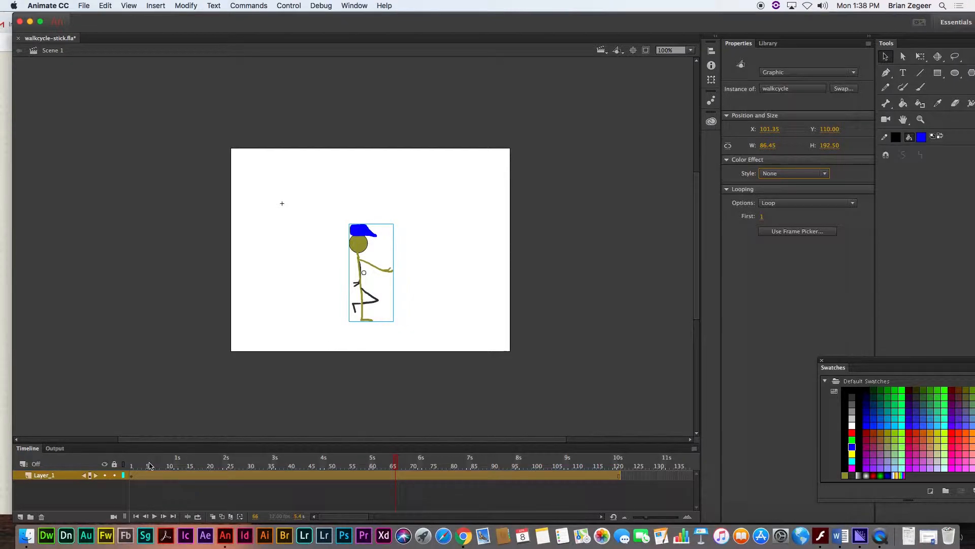
# Step: Add a layer named background below Layer_1 and set the Rectangle tool's fill to a lighter blue
pyautogui.click(132, 465)
pyautogui.click(21, 517)
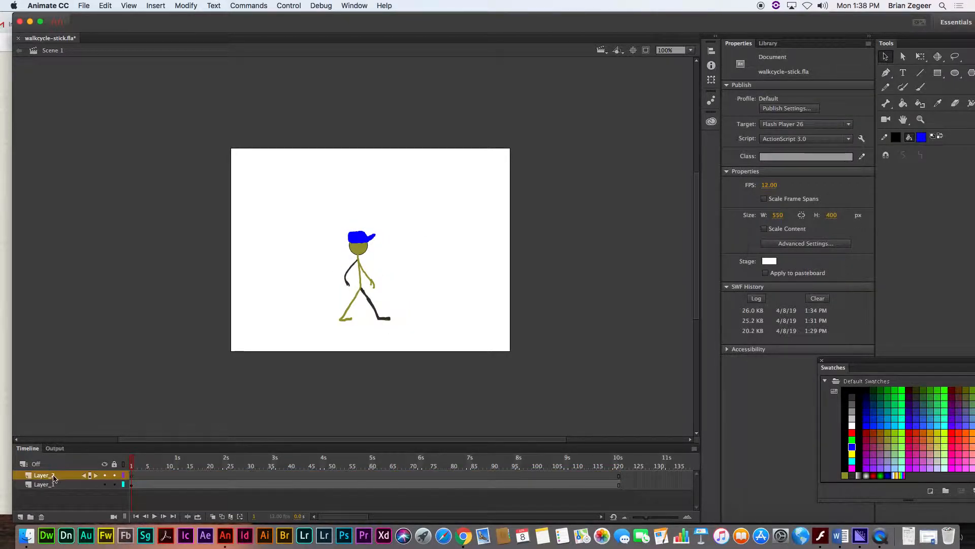
pyautogui.click(937, 73)
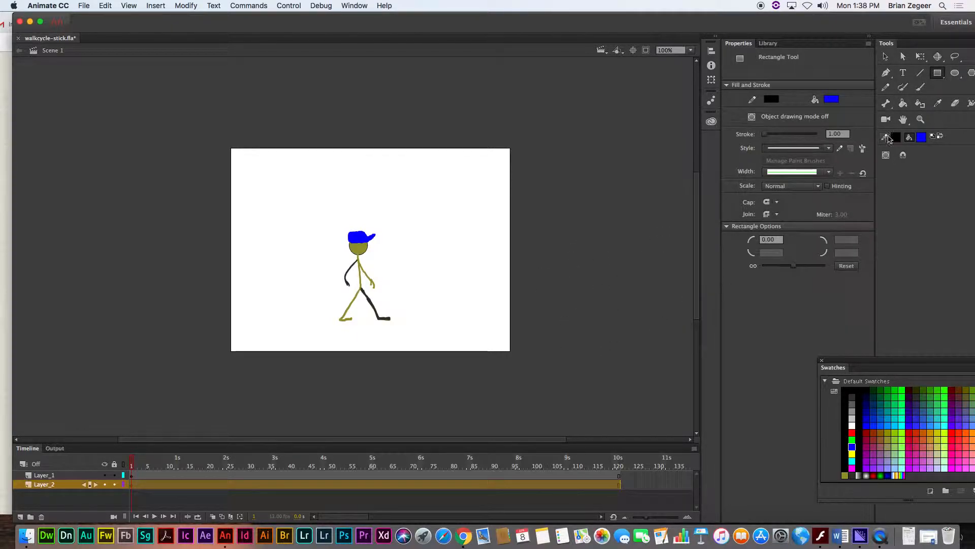
pyautogui.click(833, 99)
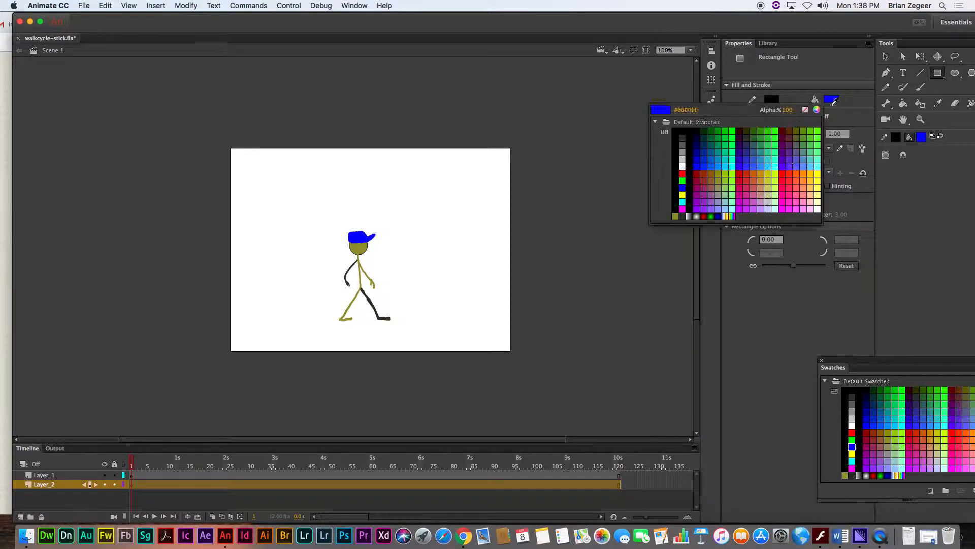
pyautogui.click(719, 168)
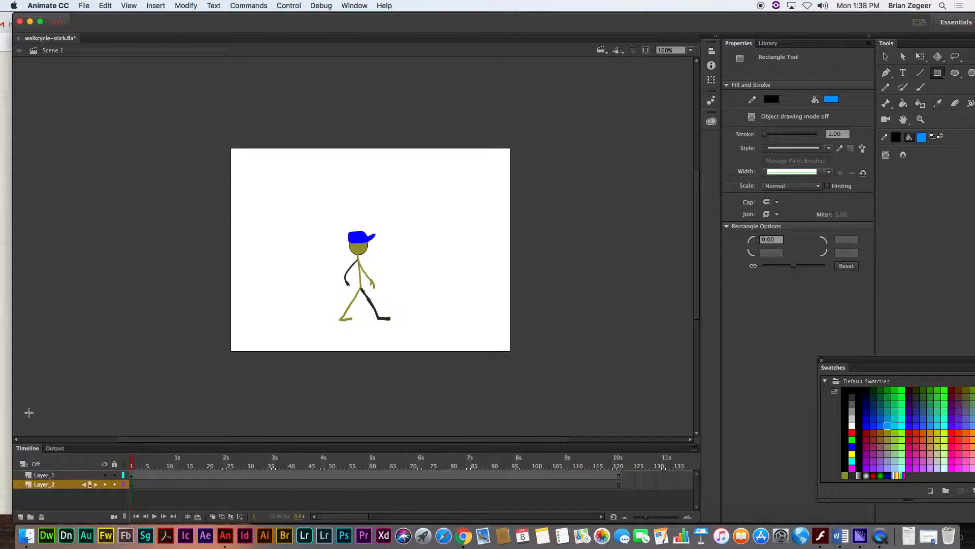
pyautogui.doubleClick(45, 485)
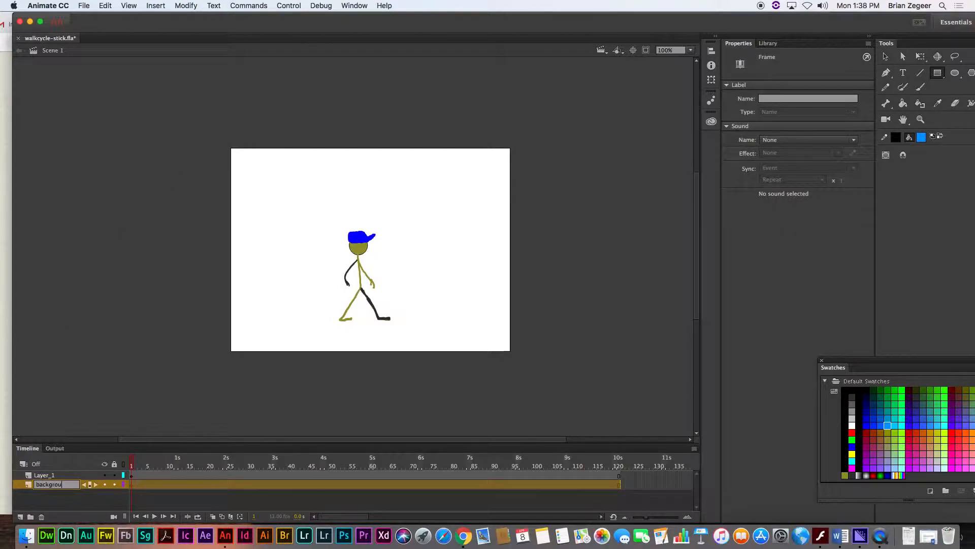
pyautogui.press('Return')
# Step: Draw a wide blue backdrop rectangle extending past both sides of the stage and lock Layer_1
pyautogui.moveTo(88, 142); pyautogui.dragTo(681, 354)
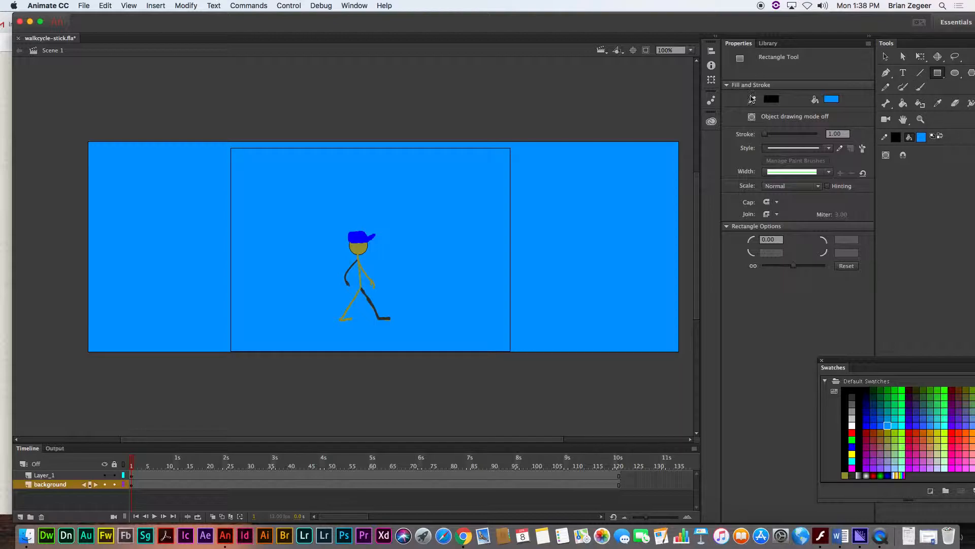
pyautogui.click(115, 475)
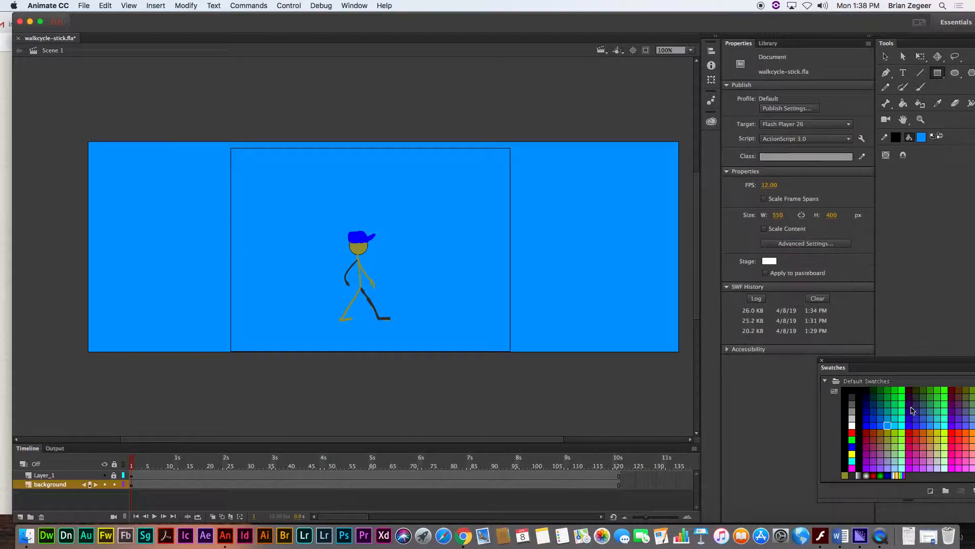
# Step: Draw a tall orange door rectangle across the stage's right edge and bend its top edge into an arch
pyautogui.moveTo(464, 207); pyautogui.dragTo(559, 352)
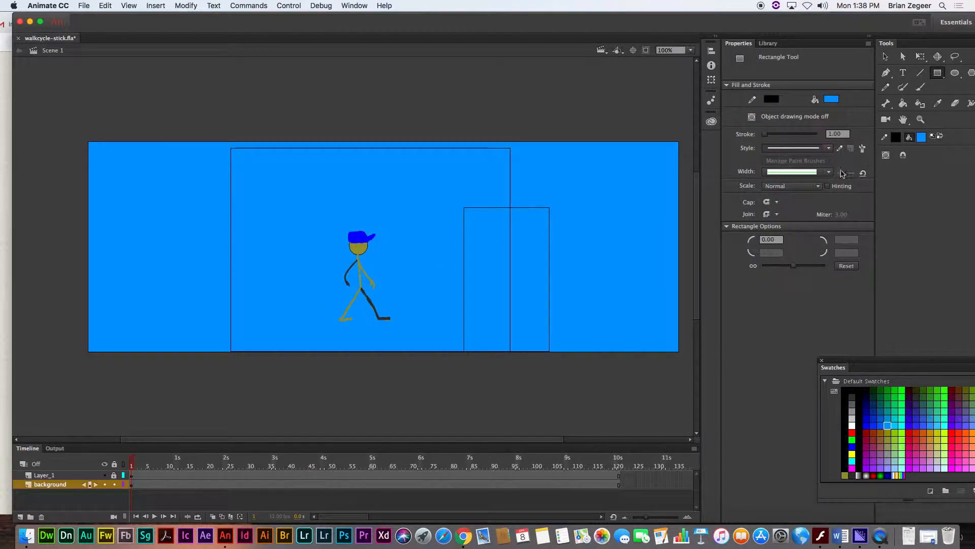
pyautogui.click(831, 99)
pyautogui.click(745, 170)
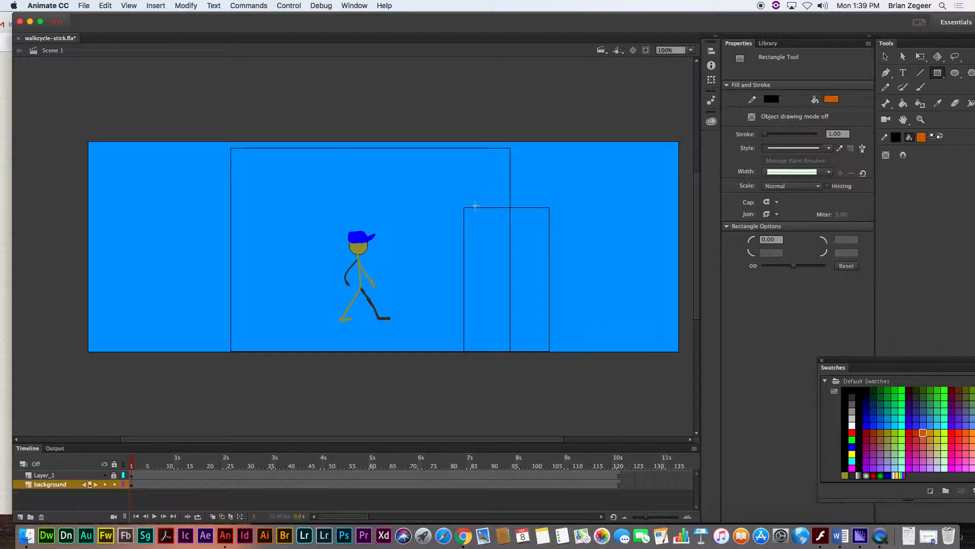
pyautogui.moveTo(464, 208); pyautogui.dragTo(551, 351)
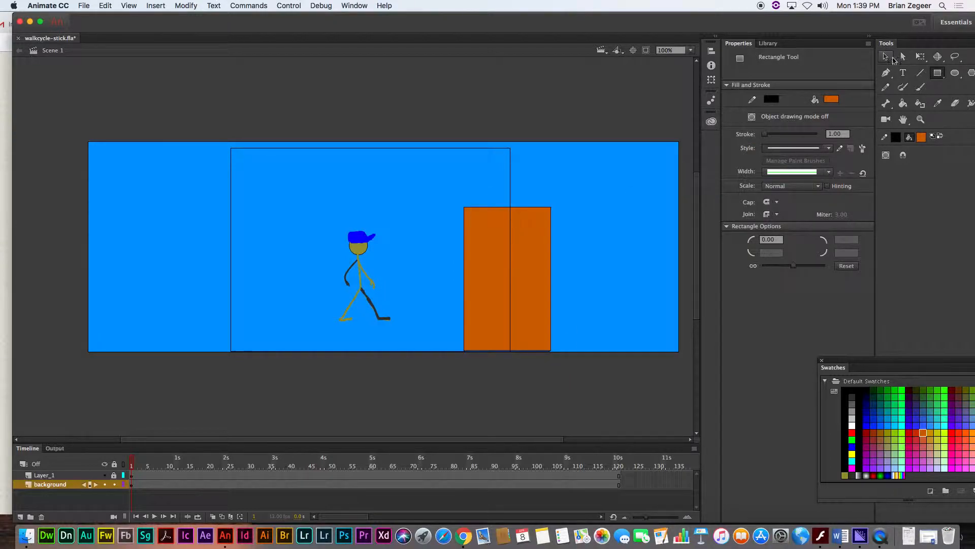
pyautogui.click(885, 57)
pyautogui.moveTo(522, 208); pyautogui.dragTo(520, 190)
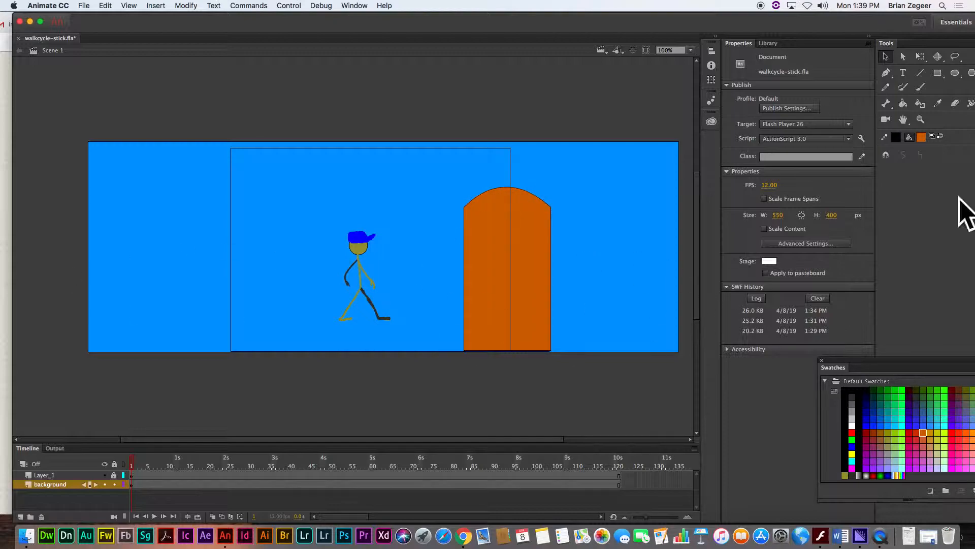
# Step: Draw a red block over the stage's left edge and a red ground strip along the full width of the backdrop
pyautogui.click(952, 433)
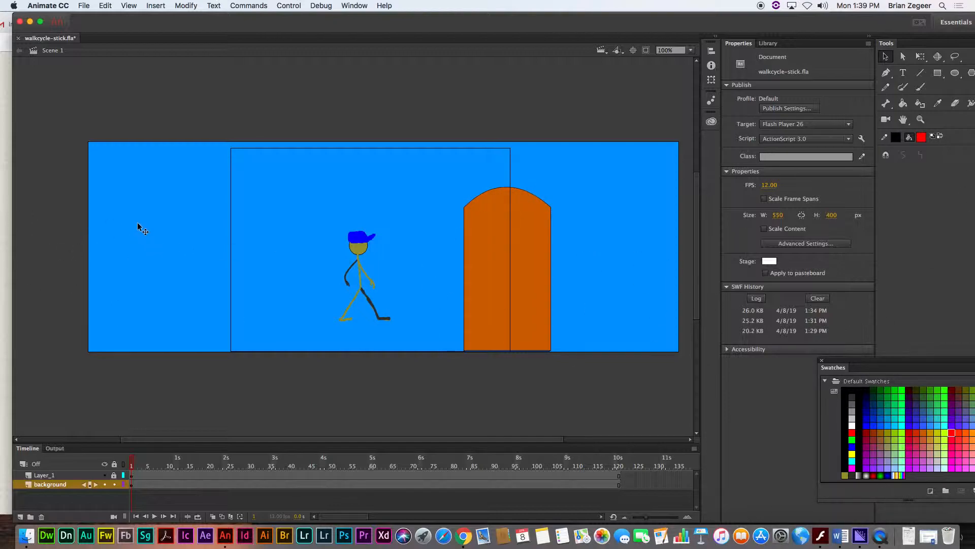
pyautogui.click(938, 73)
pyautogui.moveTo(113, 244); pyautogui.dragTo(248, 350)
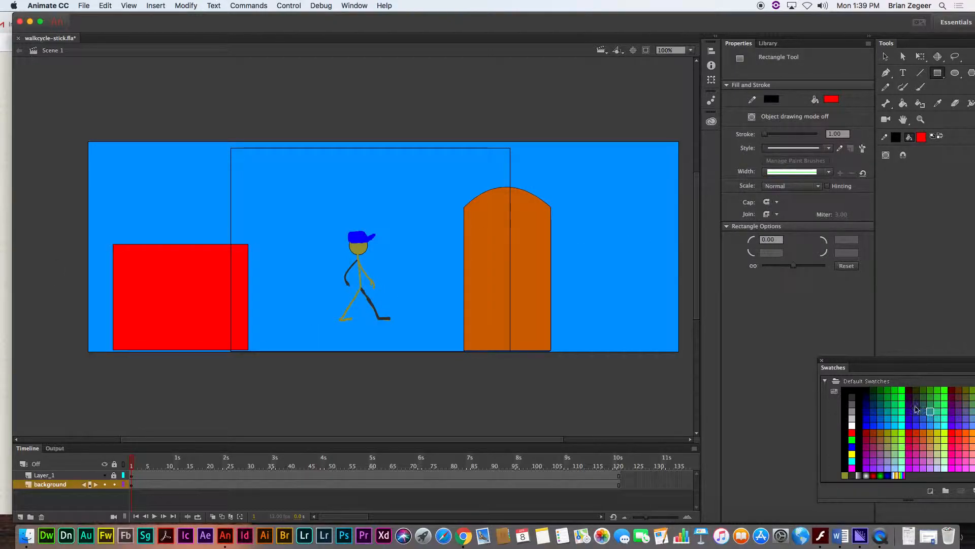
pyautogui.moveTo(678, 351); pyautogui.dragTo(88, 319)
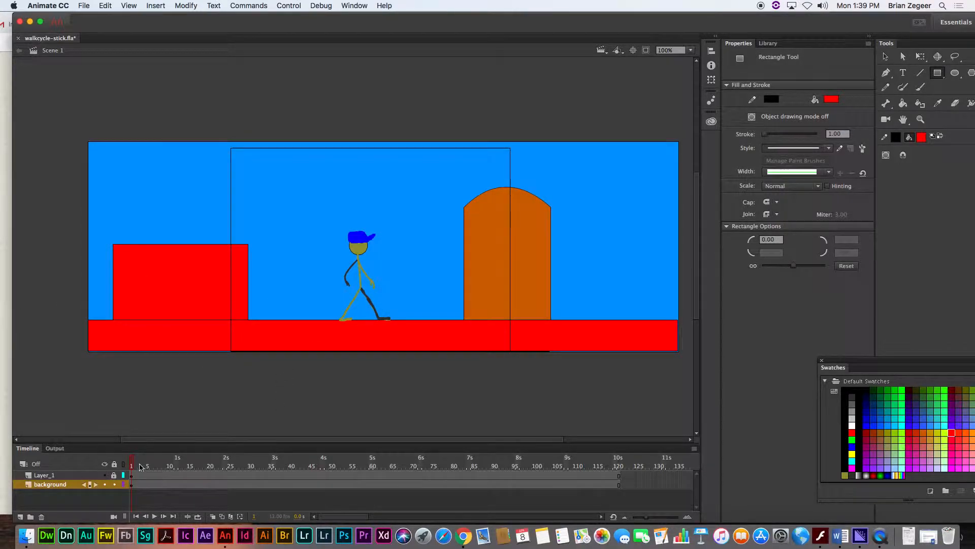
# Step: Create a motion tween on the background layer, accepting the conversion of its artwork to a symbol
pyautogui.moveTo(132, 461)
pyautogui.mouseDown()
pyautogui.moveTo(306, 462)
pyautogui.moveTo(117, 459)
pyautogui.mouseUp()
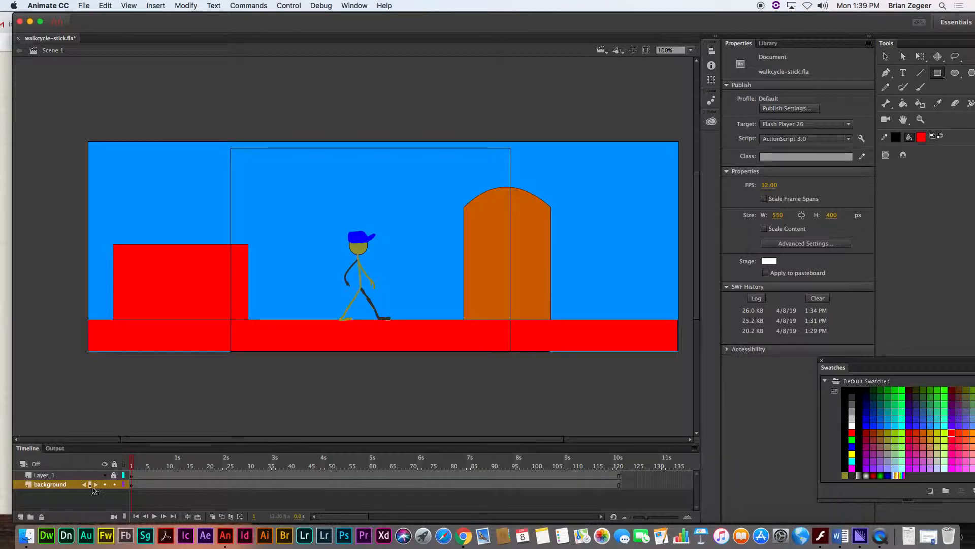
pyautogui.rightClick(194, 487)
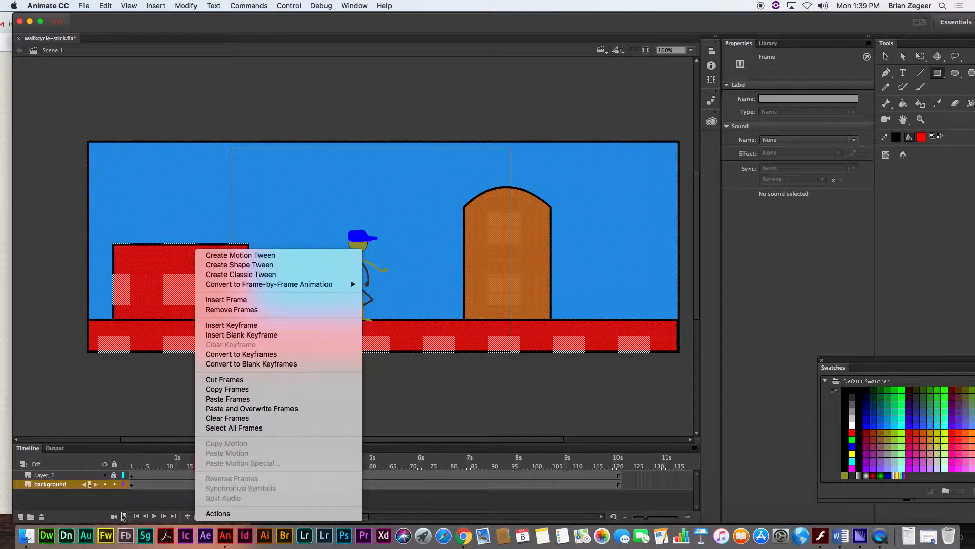
pyautogui.click(151, 502)
pyautogui.click(175, 484)
pyautogui.rightClick(175, 483)
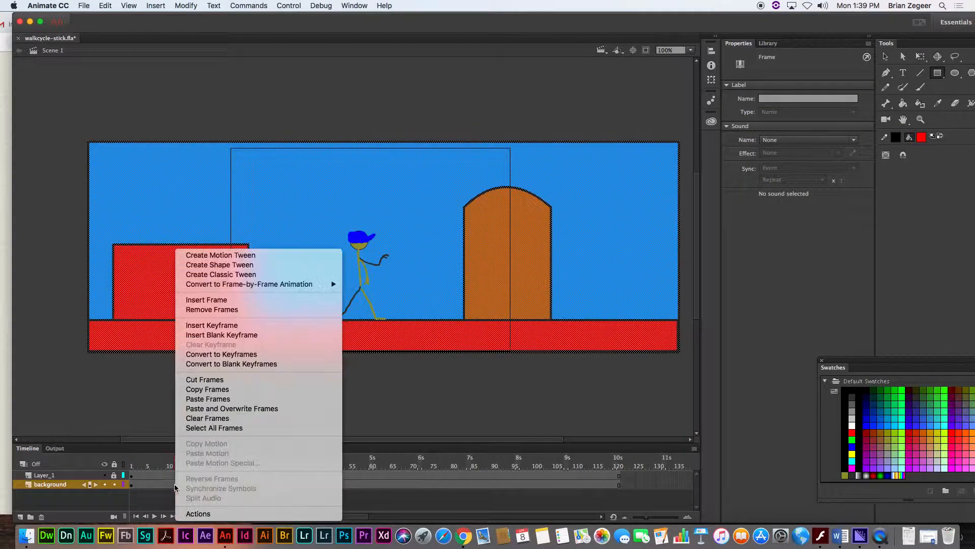
pyautogui.click(217, 255)
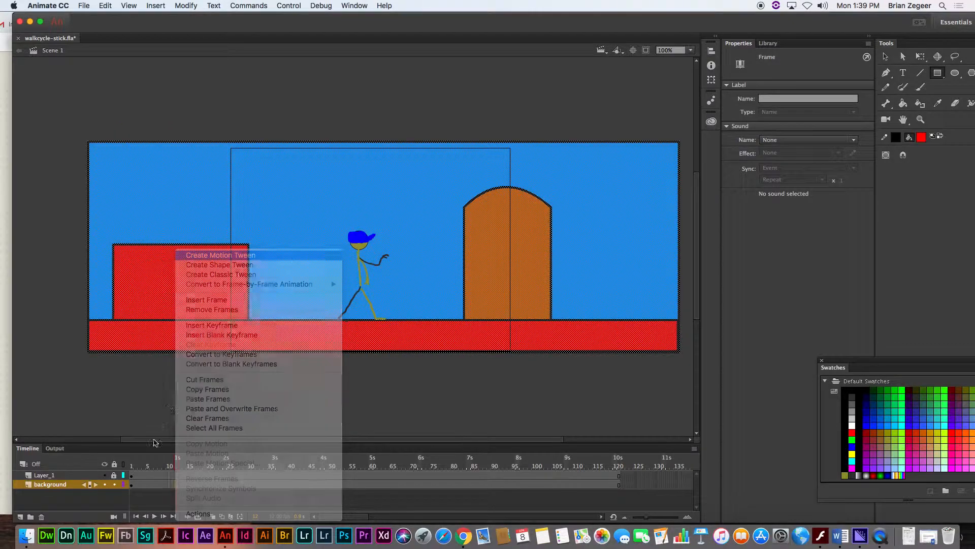
pyautogui.click(582, 300)
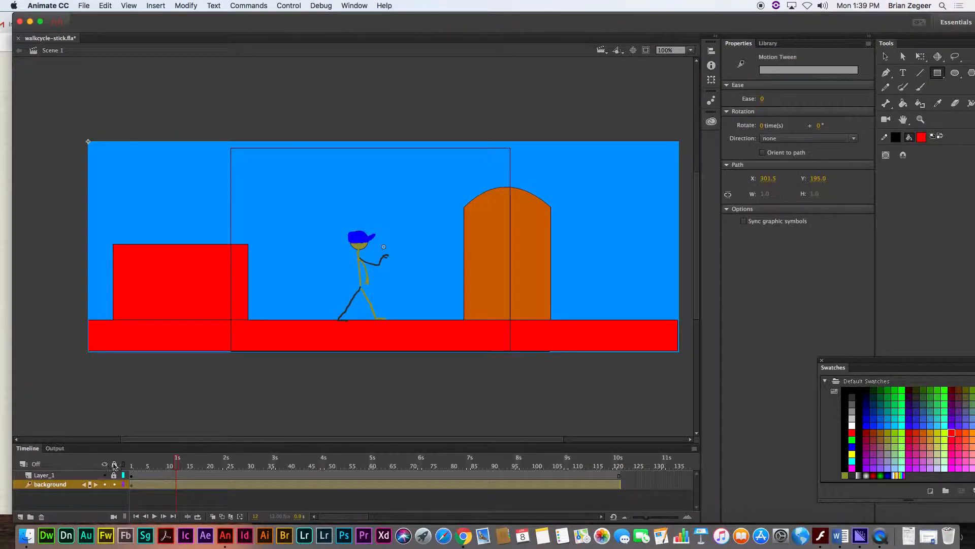
# Step: Align the background's left edge with the stage's left edge at frame 1 and shift the background far left at the end of the tween
pyautogui.moveTo(177, 461); pyautogui.dragTo(130, 462)
pyautogui.moveTo(115, 186); pyautogui.dragTo(248, 199)
pyautogui.moveTo(130, 462); pyautogui.dragTo(485, 468)
pyautogui.click(476, 484)
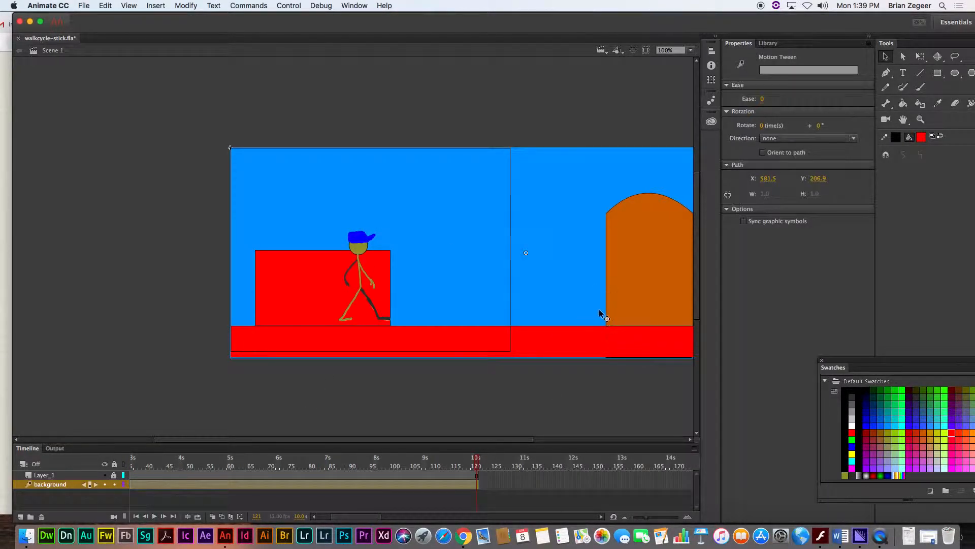
pyautogui.moveTo(638, 290); pyautogui.dragTo(328, 286)
pyautogui.moveTo(354, 517); pyautogui.dragTo(252, 518)
pyautogui.click(131, 465)
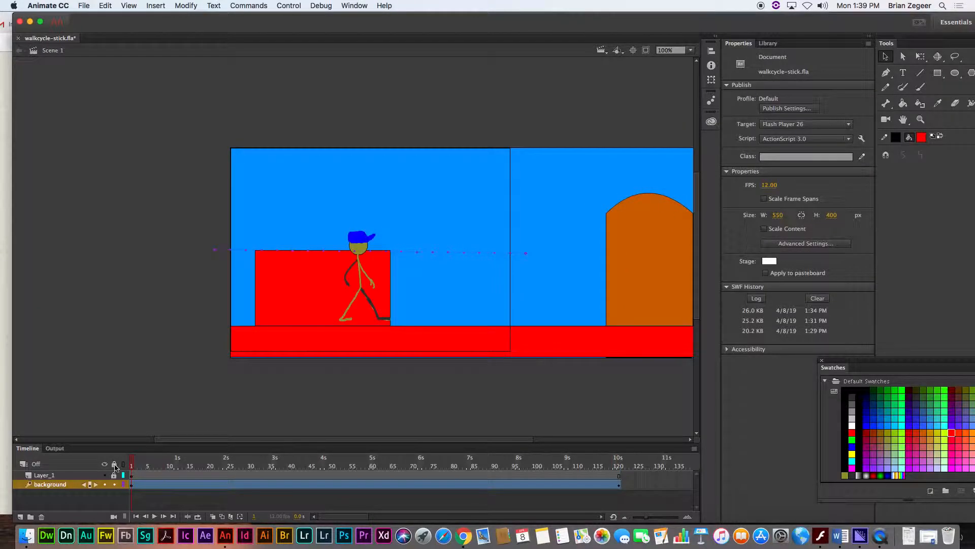
# Step: Play the animation and raise the background at frame 19 so its lower edge meets the stage's lower edge
pyautogui.press('Return')
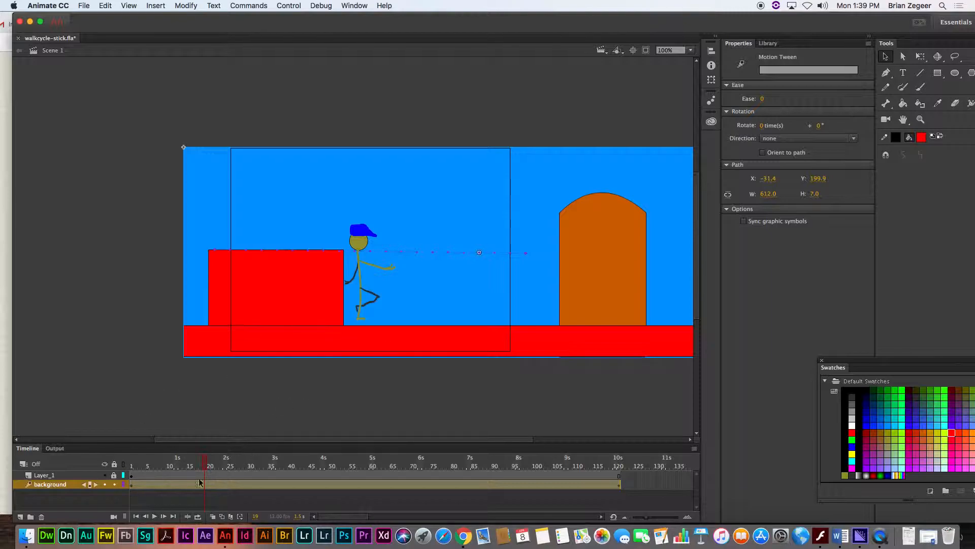
pyautogui.moveTo(336, 320); pyautogui.dragTo(327, 313)
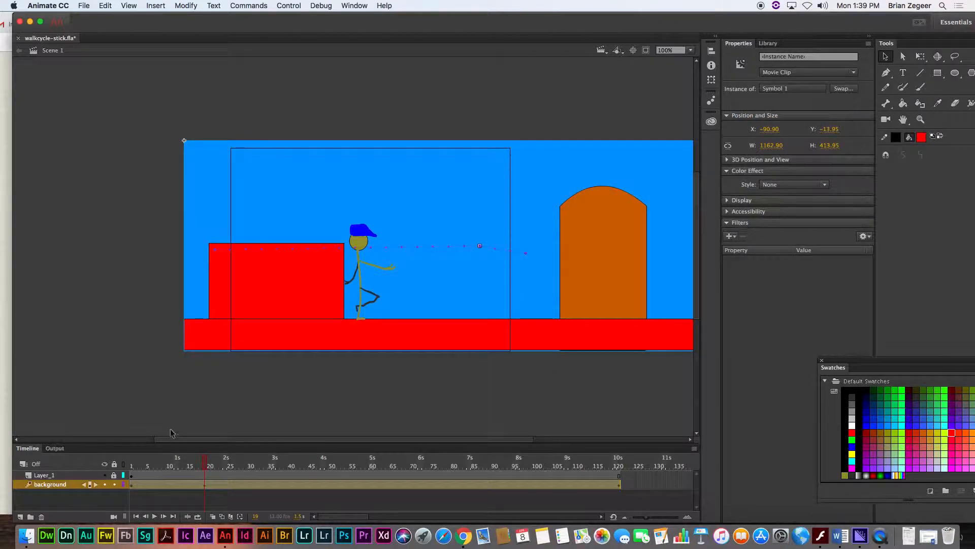
pyautogui.moveTo(166, 463); pyautogui.dragTo(129, 456)
pyautogui.click(201, 487)
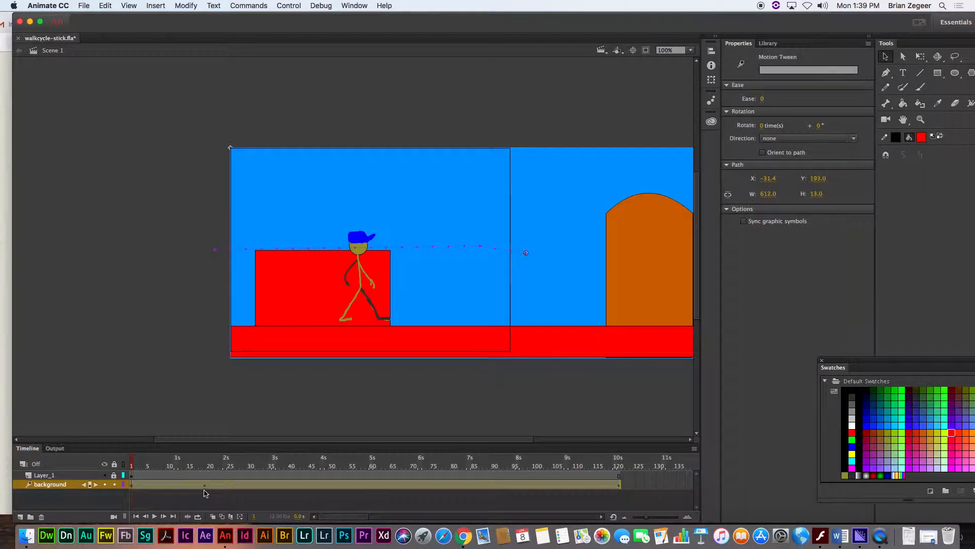
# Step: Raise the background to the stage's lower edge at frame 1 (Y -13.95) and at frame 120 to level its motion path
pyautogui.click(132, 481)
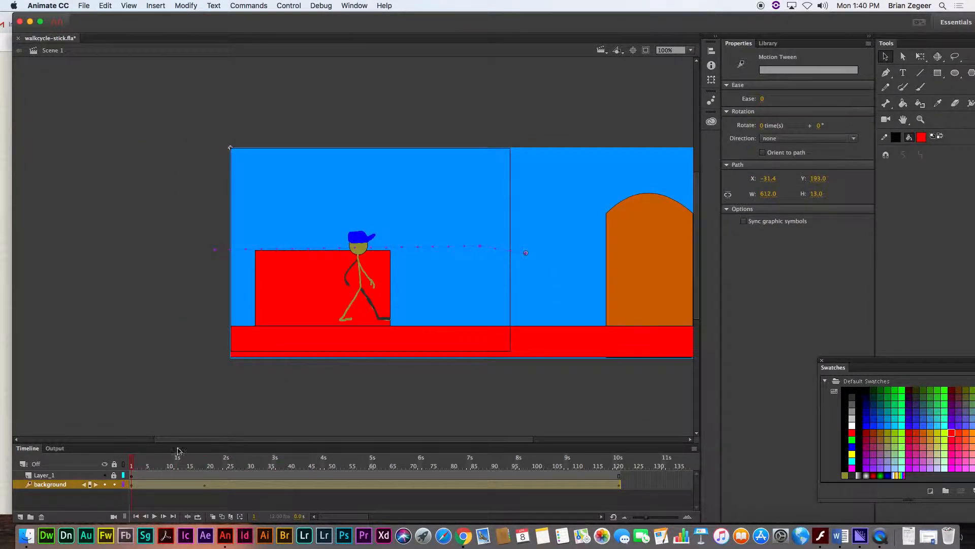
pyautogui.click(281, 338)
pyautogui.click(536, 410)
pyautogui.moveTo(548, 341); pyautogui.dragTo(550, 335)
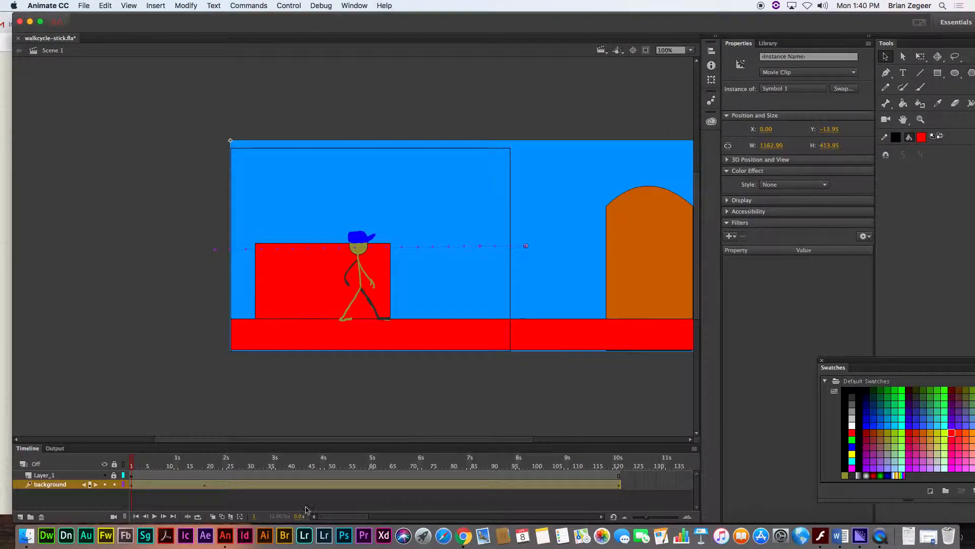
pyautogui.moveTo(229, 463); pyautogui.dragTo(620, 465)
pyautogui.click(619, 483)
pyautogui.moveTo(427, 337); pyautogui.dragTo(431, 334)
pyautogui.moveTo(152, 464); pyautogui.dragTo(121, 465)
# Step: Clip the content outside the stage, play back the walk against the sliding background, and return to frame 1
pyautogui.press('Return')
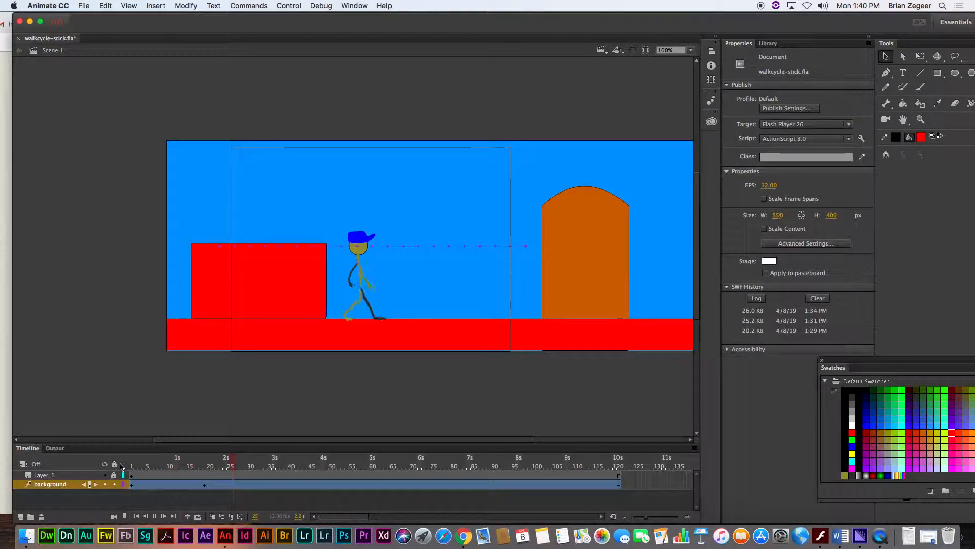
pyautogui.press('Return')
pyautogui.click(373, 254)
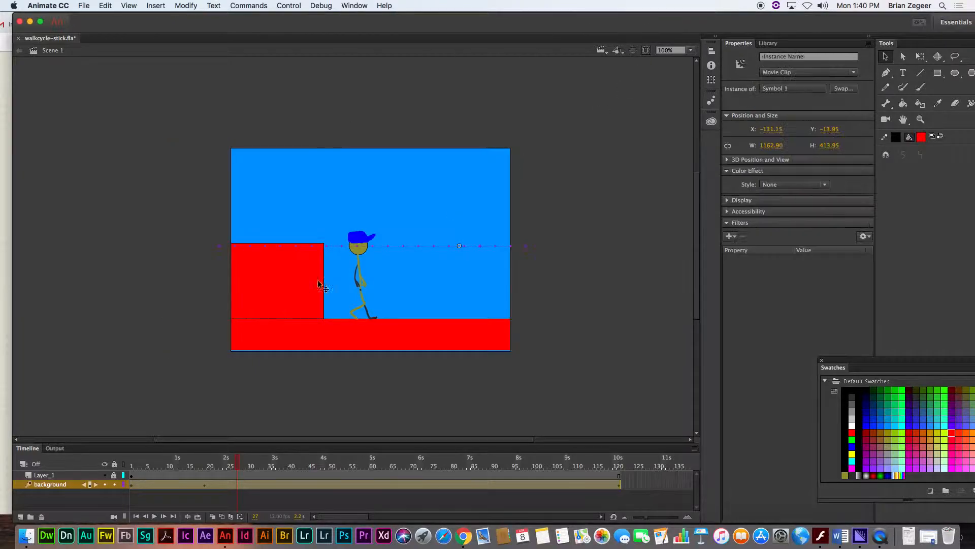
pyautogui.press('Return')
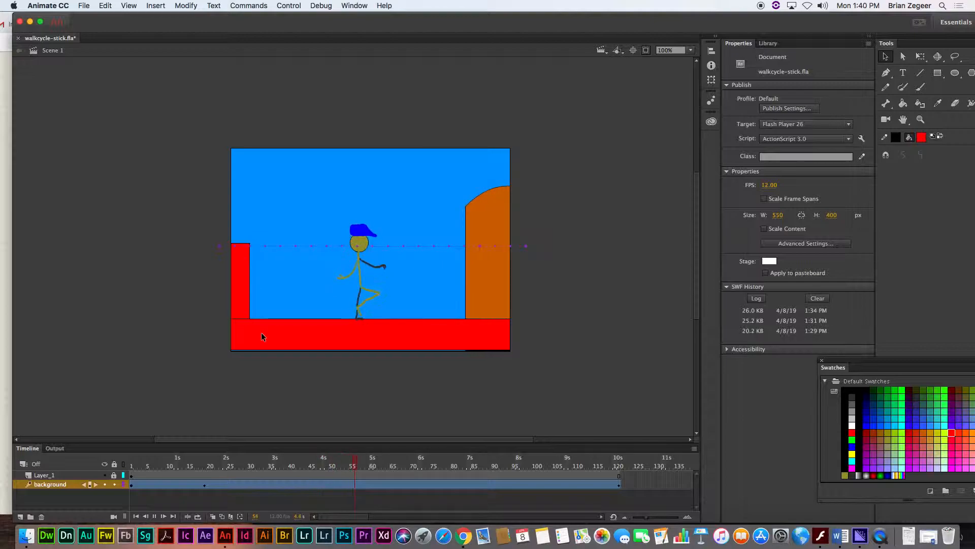
pyautogui.click(261, 332)
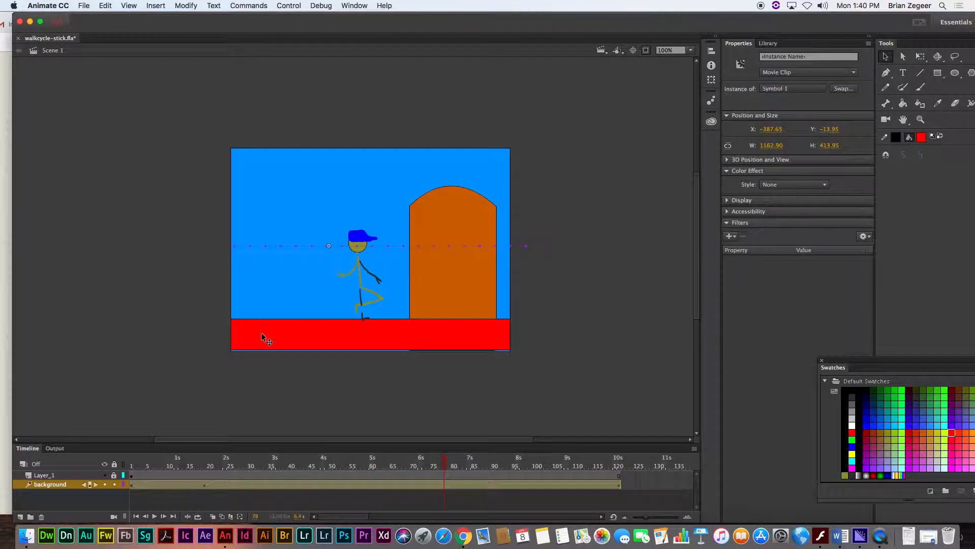
pyautogui.moveTo(149, 464); pyautogui.dragTo(131, 471)
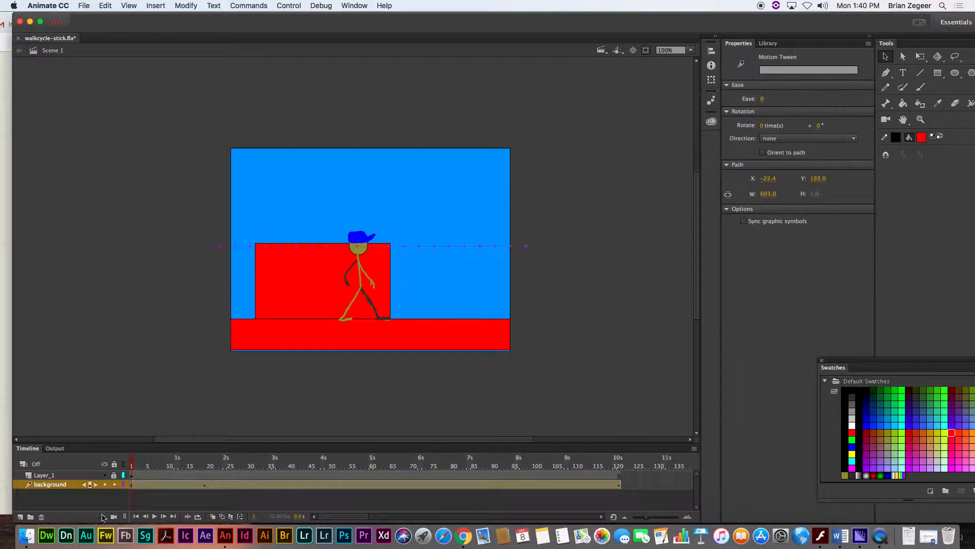
# Step: Duplicate the walking figure's Layer_1 and unlock the copied layer
pyautogui.click(50, 477)
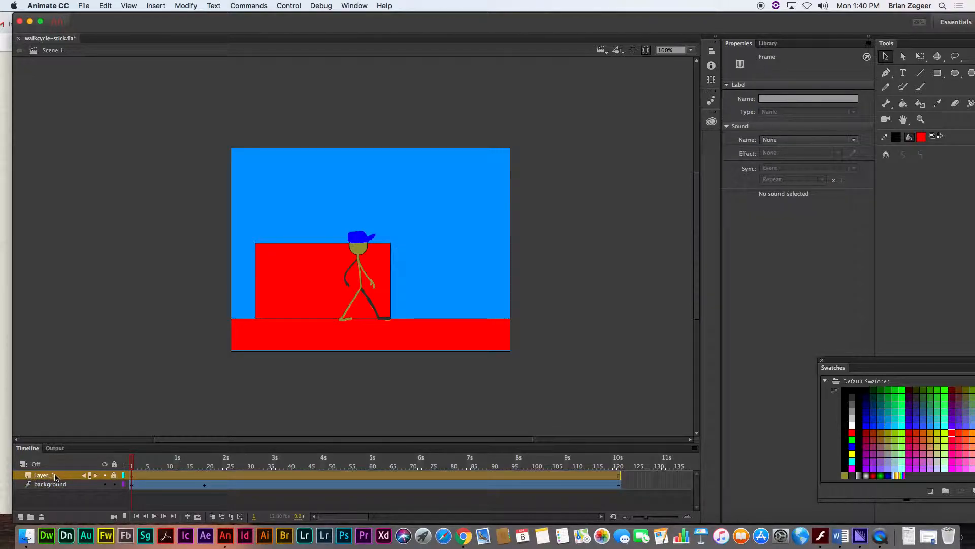
pyautogui.rightClick(56, 477)
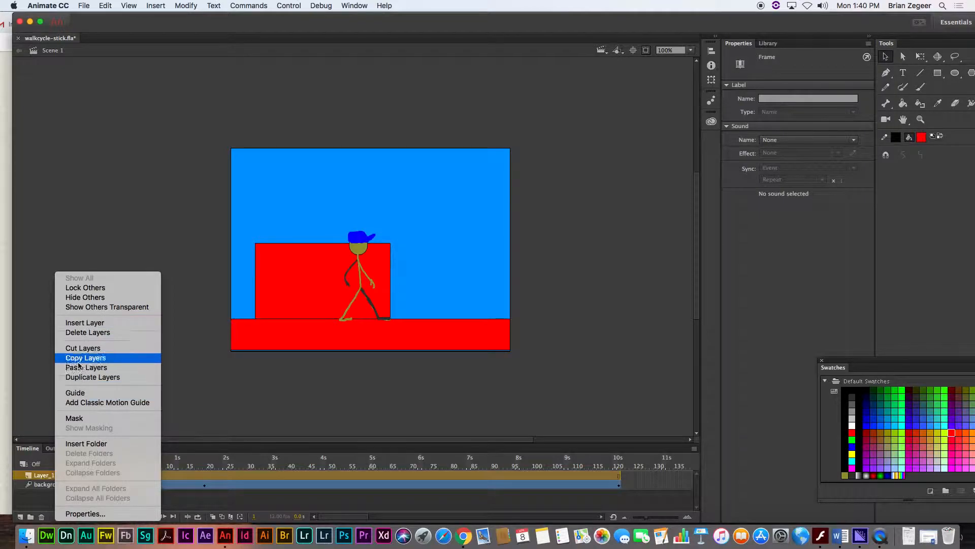
pyautogui.click(86, 378)
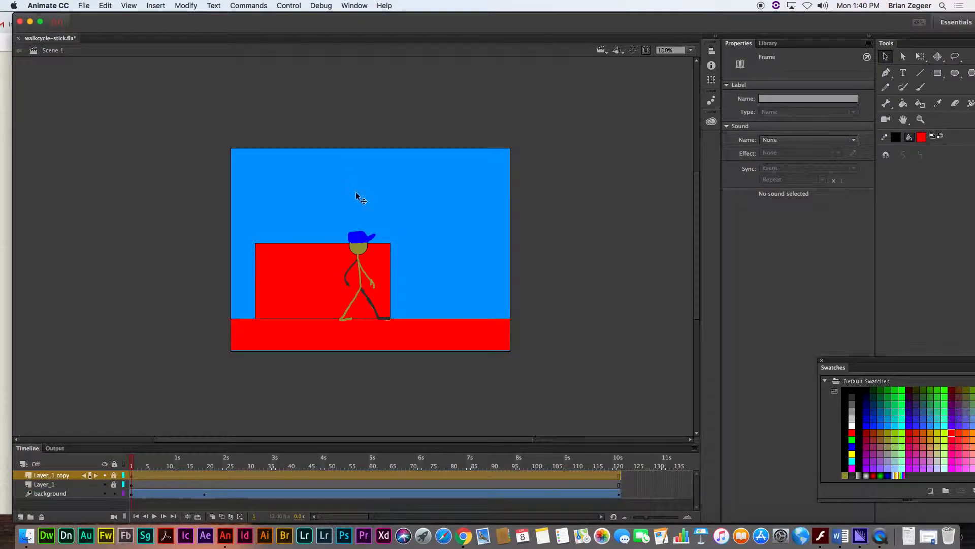
pyautogui.click(361, 252)
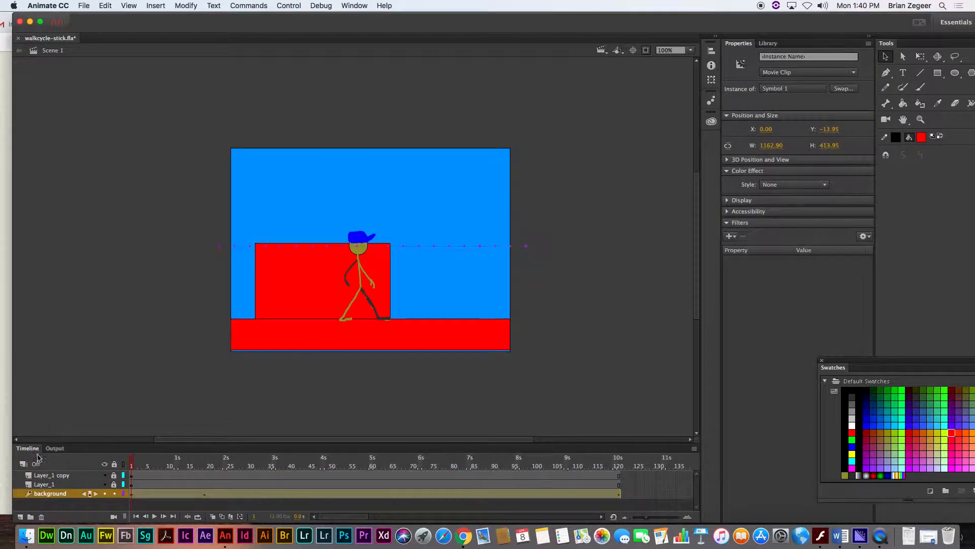
pyautogui.click(114, 475)
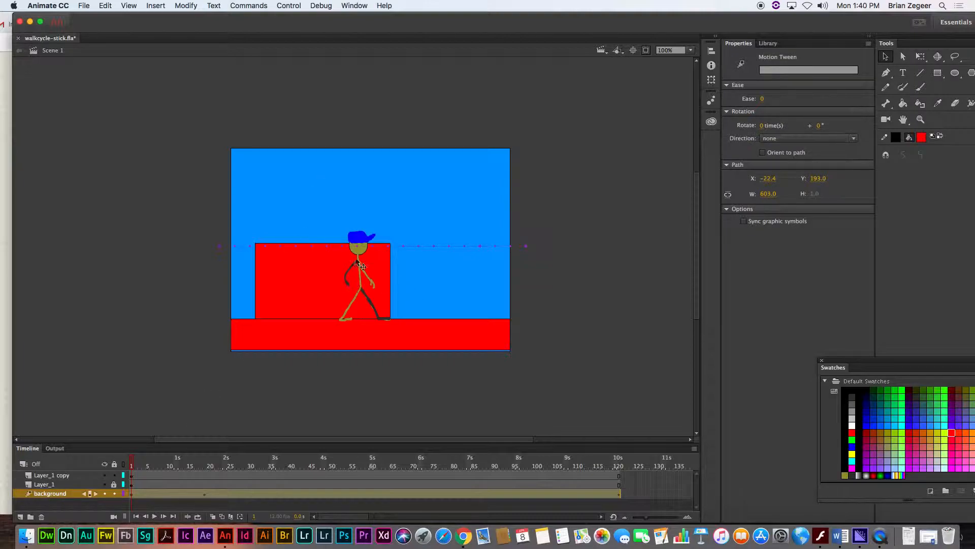
# Step: Flip and skew the copied figure with Free Transform so it lies on the red ground as a slanted shadow from the feet
pyautogui.click(359, 253)
pyautogui.click(920, 57)
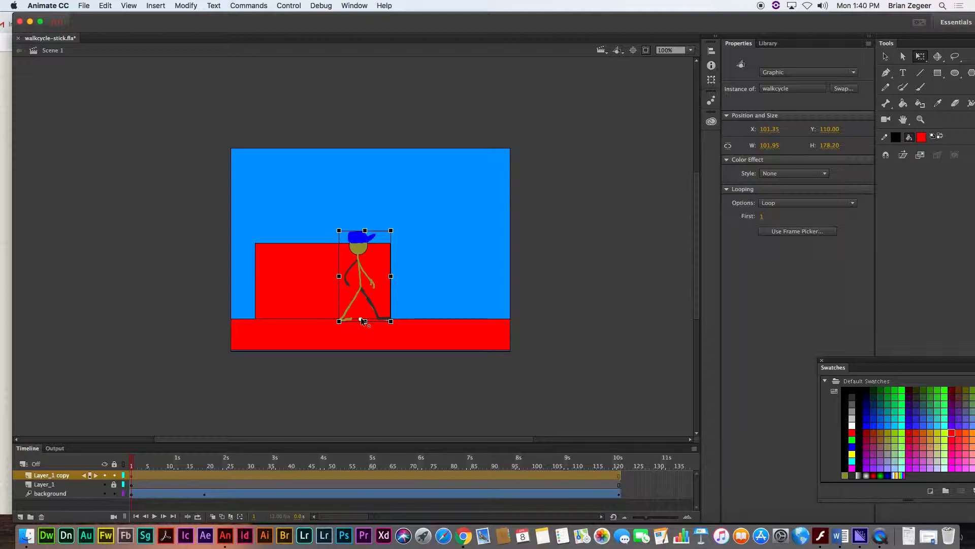
pyautogui.moveTo(364, 231); pyautogui.dragTo(338, 344)
# Step: Darken the shadow figure with a Brightness effect of -94% and nudge it to X -8.75, Y 402.45 under the feet
pyautogui.click(791, 174)
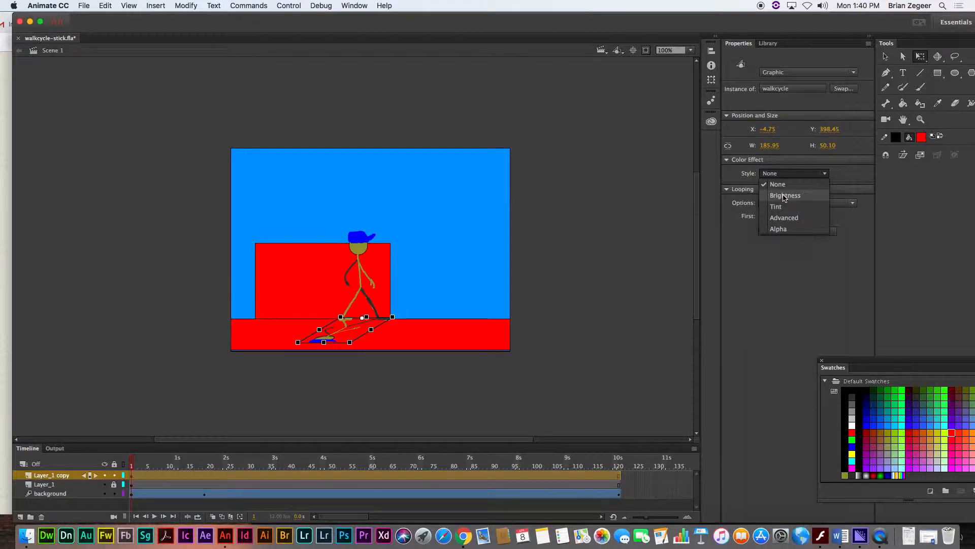
pyautogui.click(785, 196)
pyautogui.moveTo(776, 190); pyautogui.dragTo(766, 192)
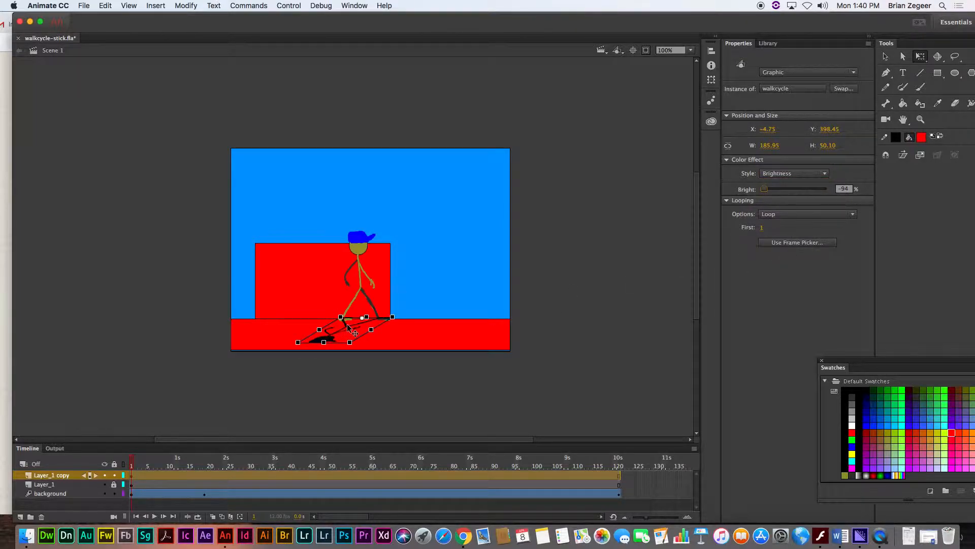
pyautogui.moveTo(347, 328); pyautogui.dragTo(346, 328)
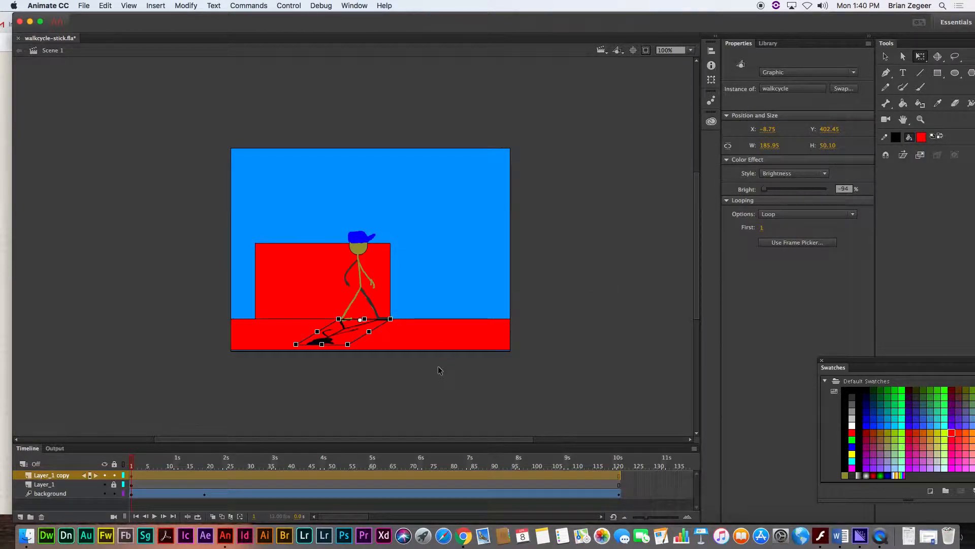
# Step: Try a Brightness of -33% on the shadow figure, followed by an Advanced color effect with altered alpha and color channels
pyautogui.click(782, 175)
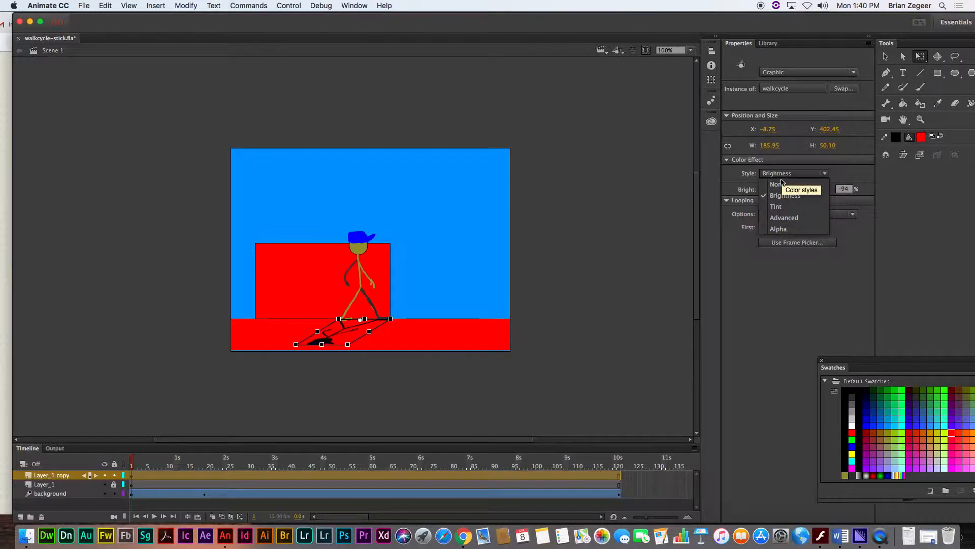
pyautogui.click(780, 198)
pyautogui.moveTo(765, 189); pyautogui.dragTo(788, 190)
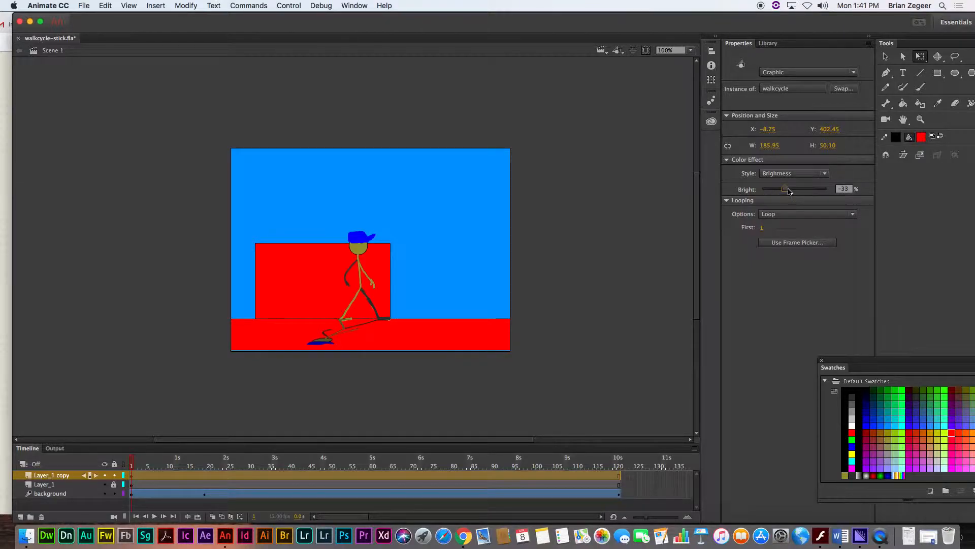
pyautogui.click(793, 173)
pyautogui.click(784, 219)
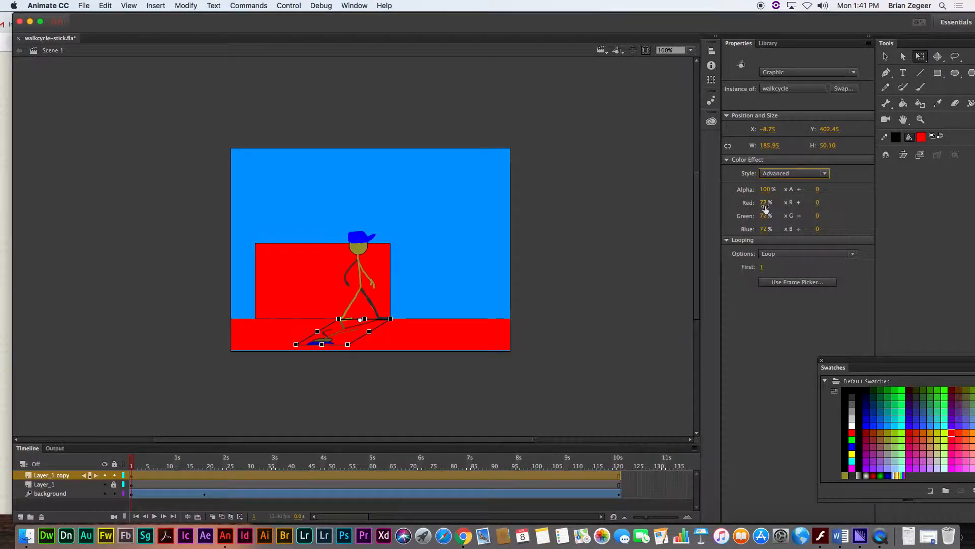
pyautogui.moveTo(765, 189); pyautogui.dragTo(855, 233)
pyautogui.moveTo(768, 231); pyautogui.dragTo(717, 228)
# Step: Switch the shadow figure's color effect back to Brightness at -100%
pyautogui.click(782, 177)
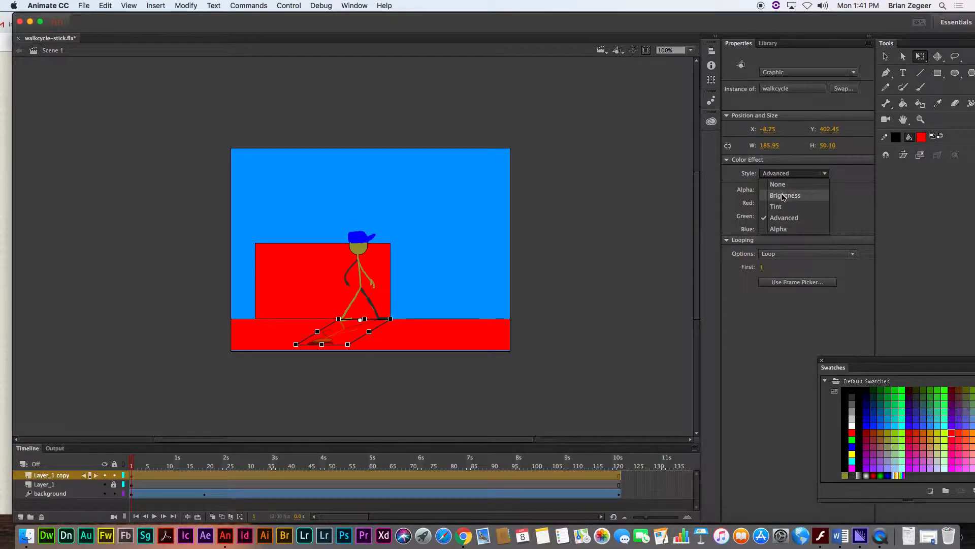
pyautogui.click(784, 196)
pyautogui.moveTo(790, 190); pyautogui.dragTo(765, 190)
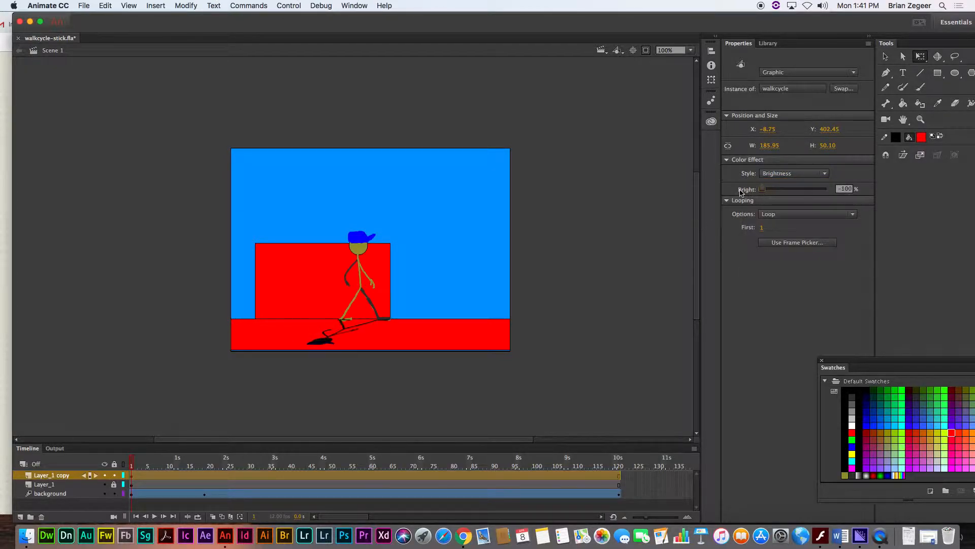
# Step: Move the Layer_1 copy below Layer_1 so the shadow sits behind the figure, and play the animation
pyautogui.click(70, 477)
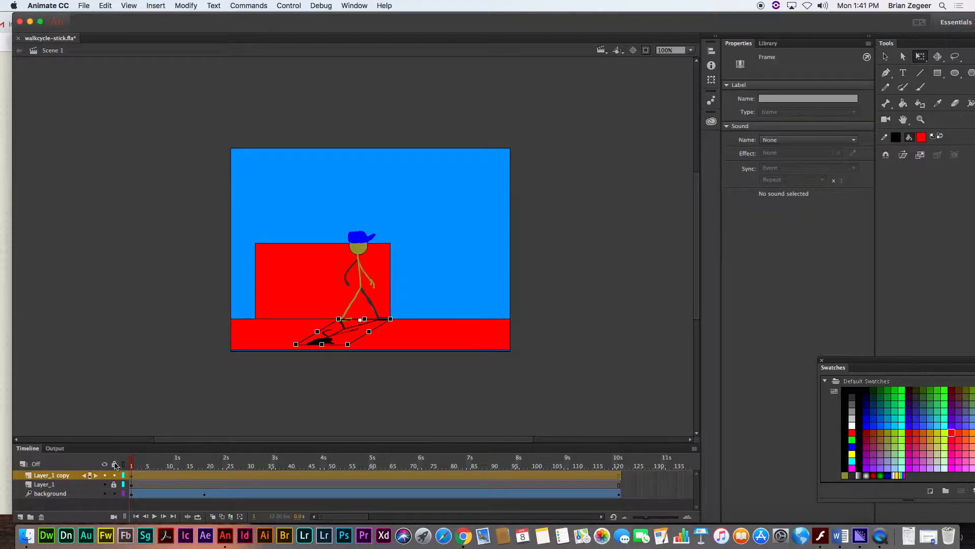
pyautogui.click(390, 374)
pyautogui.moveTo(75, 479); pyautogui.dragTo(80, 483)
pyautogui.click(338, 385)
pyautogui.press('Return')
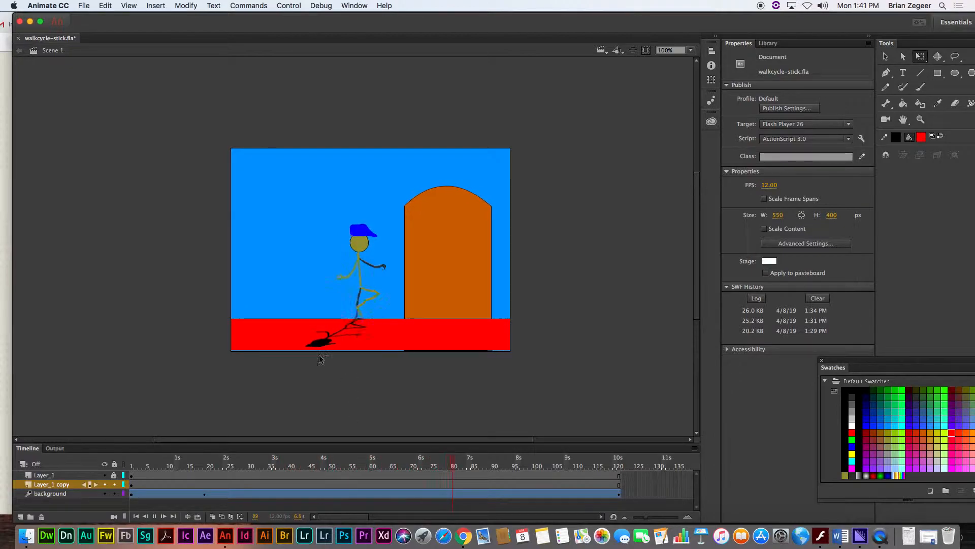
pyautogui.doubleClick(359, 244)
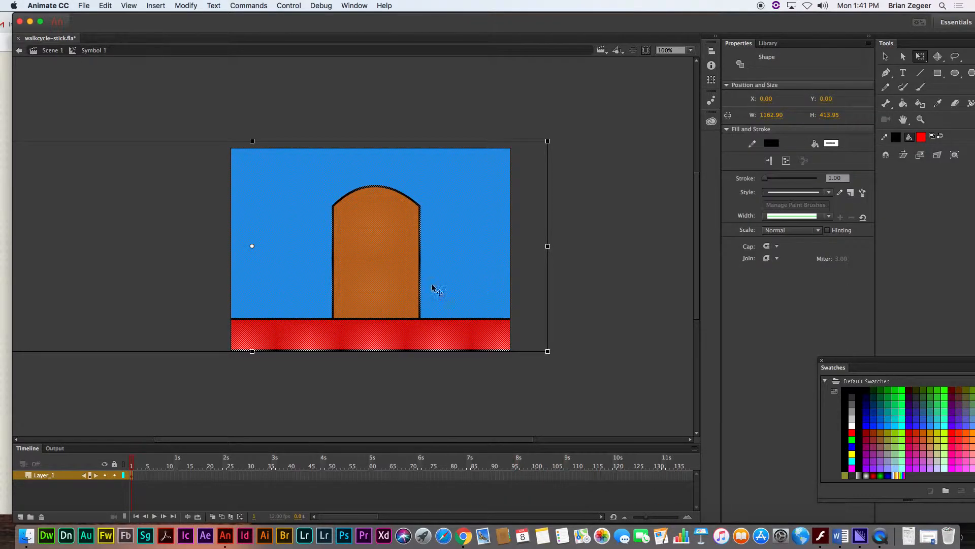
pyautogui.doubleClick(166, 354)
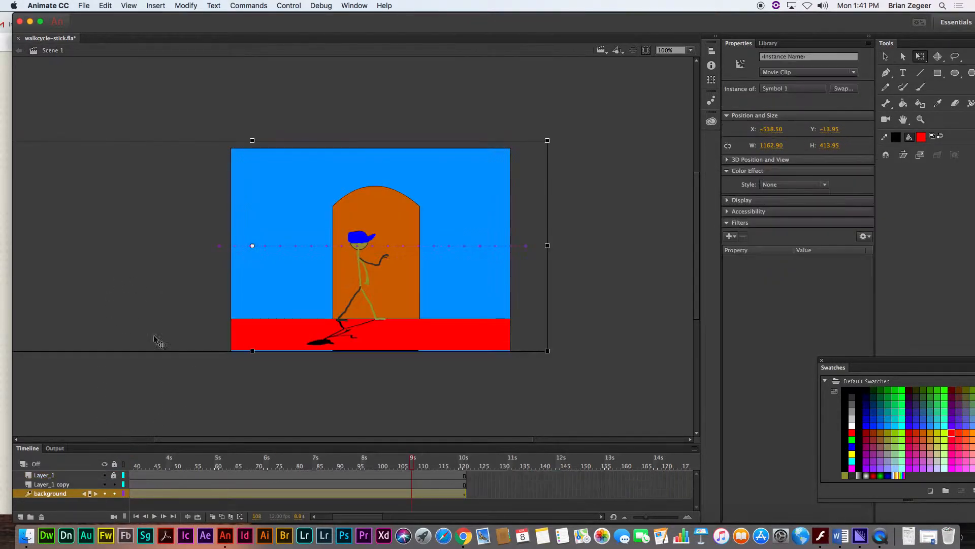
pyautogui.click(228, 407)
# Step: Unlock Layer_1, open the figure's walkcycle symbol for editing, and return to Scene 1
pyautogui.click(115, 476)
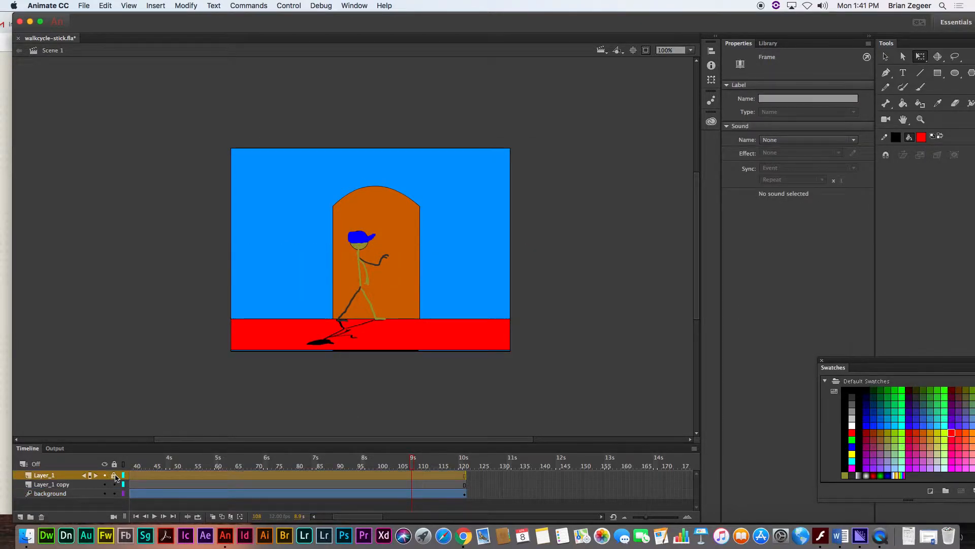
pyautogui.doubleClick(357, 247)
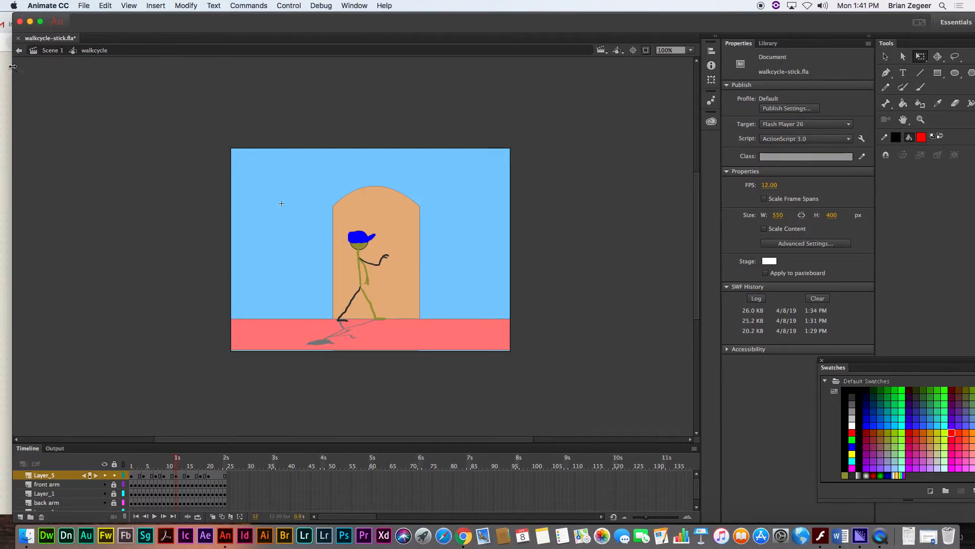
pyautogui.click(49, 51)
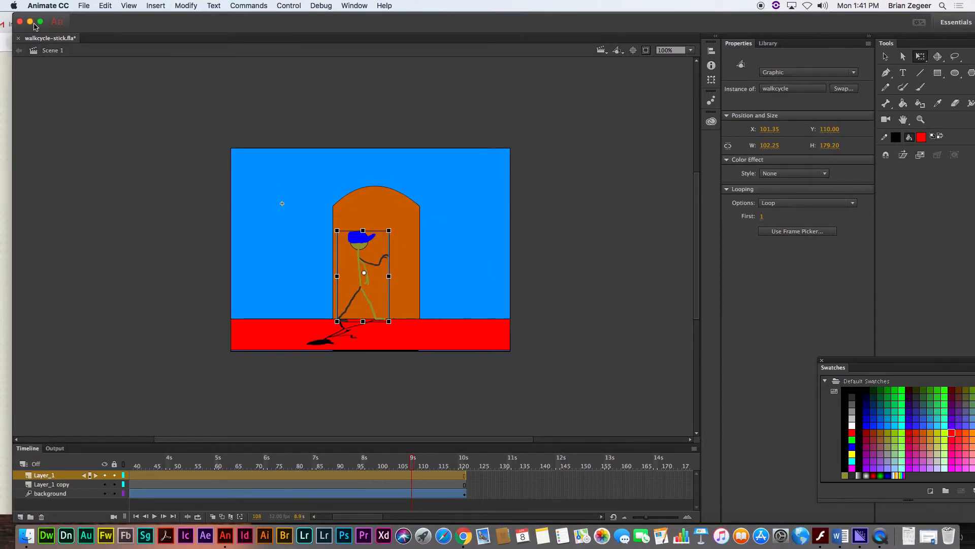